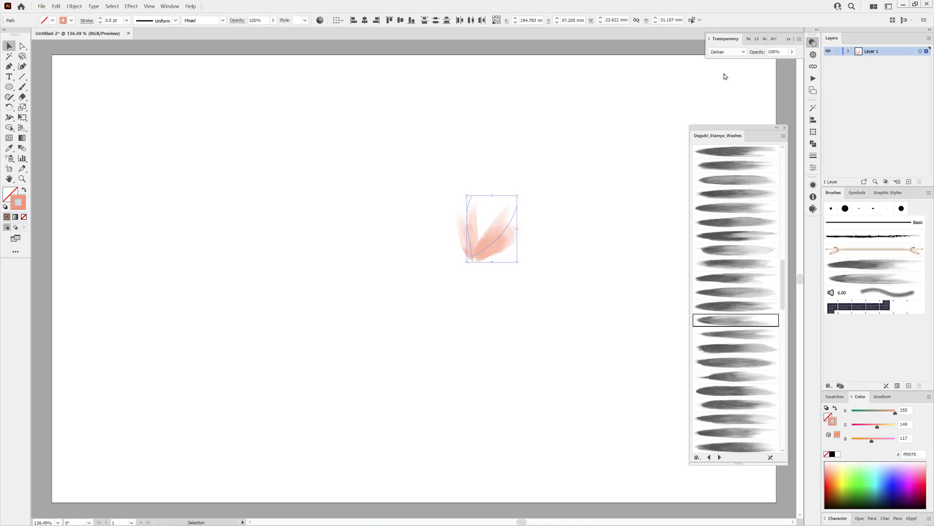
# Set the stroke of the narrow upright petal to 0.75 pt and deselect it
pyautogui.click(499, 208)
pyautogui.click(475, 217)
pyautogui.click(100, 19)
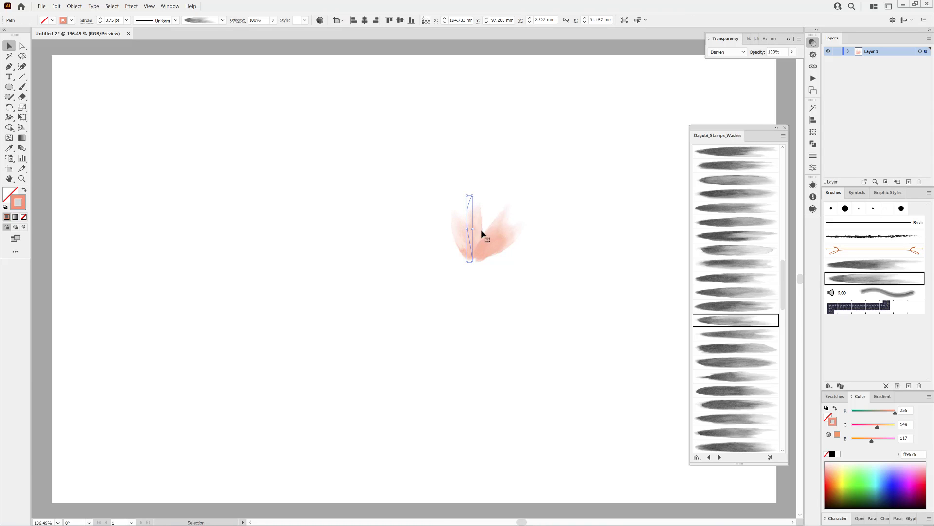
pyautogui.click(60, 171)
# Paint petals on the left side of the salmon flower with two other watercolor wash brushes
pyautogui.press('b')
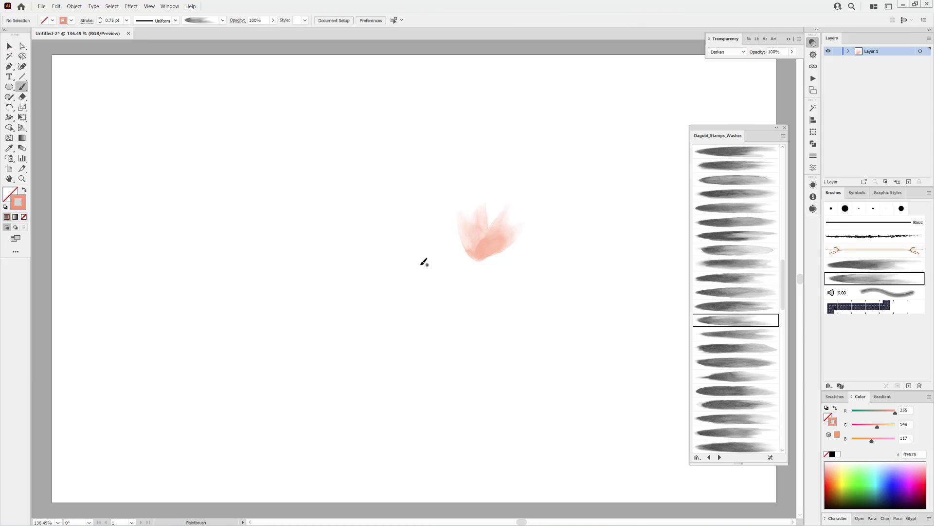
pyautogui.click(746, 334)
pyautogui.moveTo(436, 186); pyautogui.dragTo(438, 185)
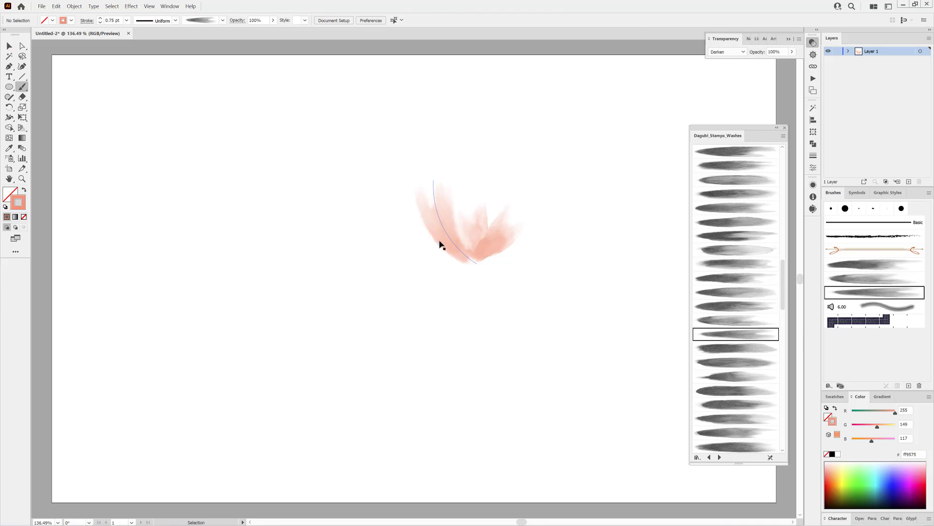
pyautogui.click(755, 377)
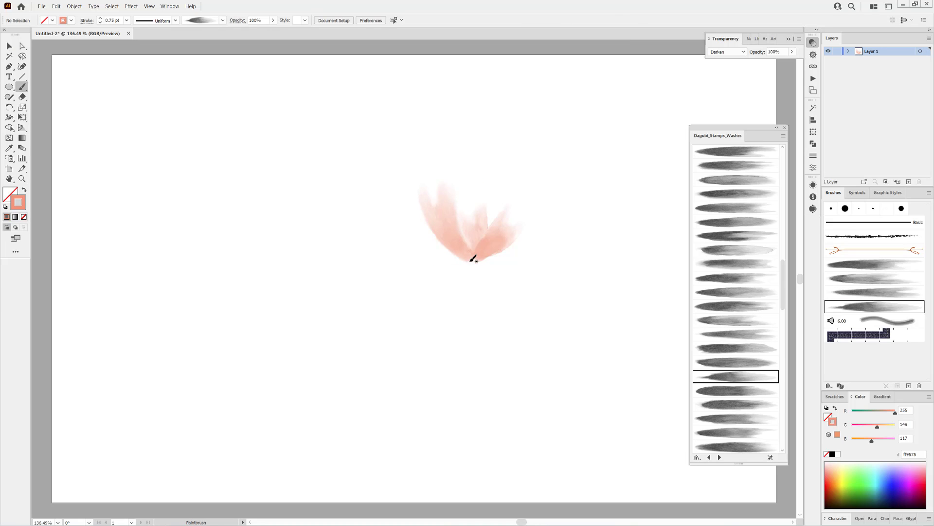
pyautogui.moveTo(432, 240); pyautogui.dragTo(418, 217)
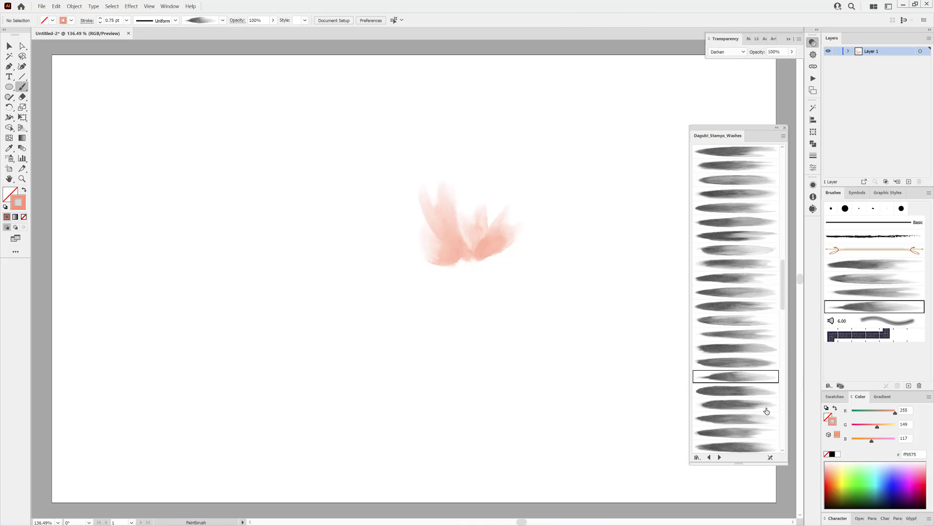
# Paint a tall petal at the salmon flower's upper right with a wash brush at 0.9 pt stroke
pyautogui.scroll(-1, 727, 297)
pyautogui.click(726, 295)
pyautogui.click(100, 18)
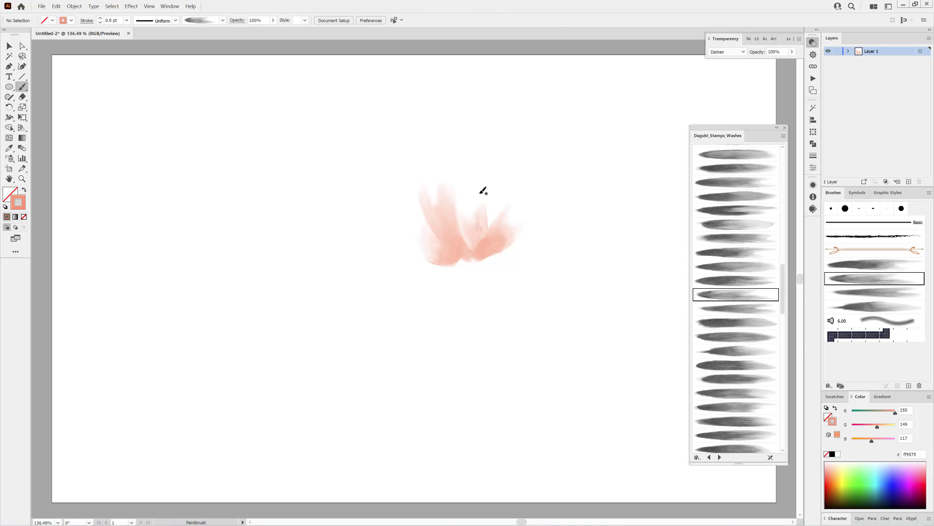
pyautogui.moveTo(467, 251); pyautogui.dragTo(511, 174)
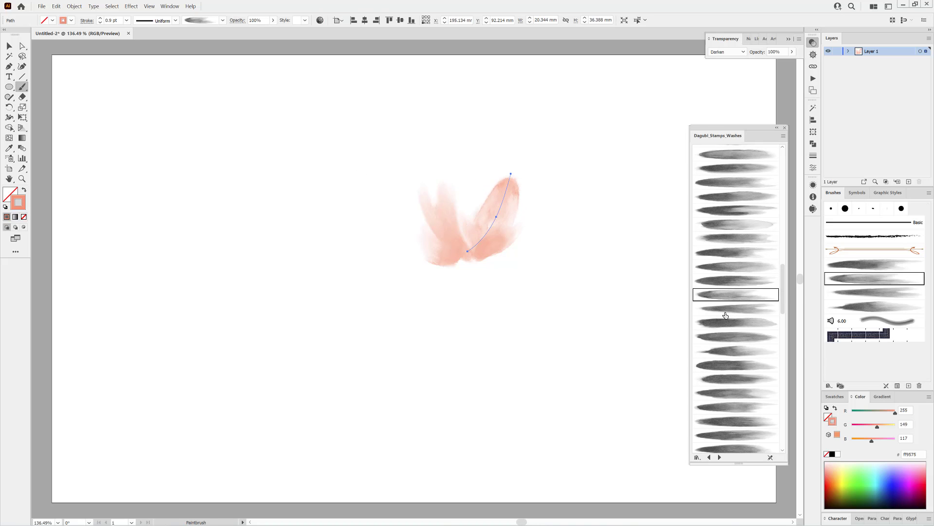
# Paint more petals at the salmon flower's upper right and centre, using two further wash brushes at 0.9 pt
pyautogui.scroll(-2, 760, 344)
pyautogui.scroll(-4, 761, 345)
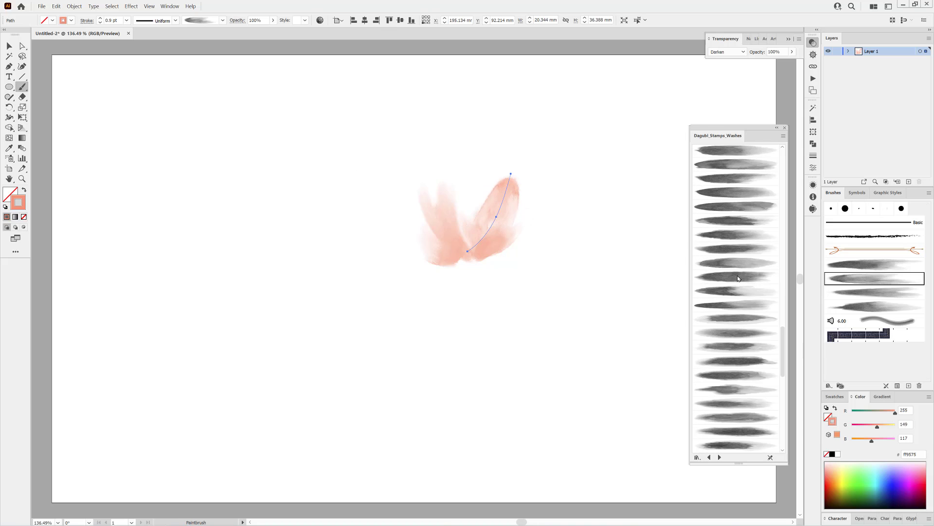
pyautogui.click(736, 389)
pyautogui.moveTo(530, 213); pyautogui.dragTo(525, 224)
pyautogui.keyDown('ctrl'); pyautogui.click(620, 337); pyautogui.keyUp('ctrl')
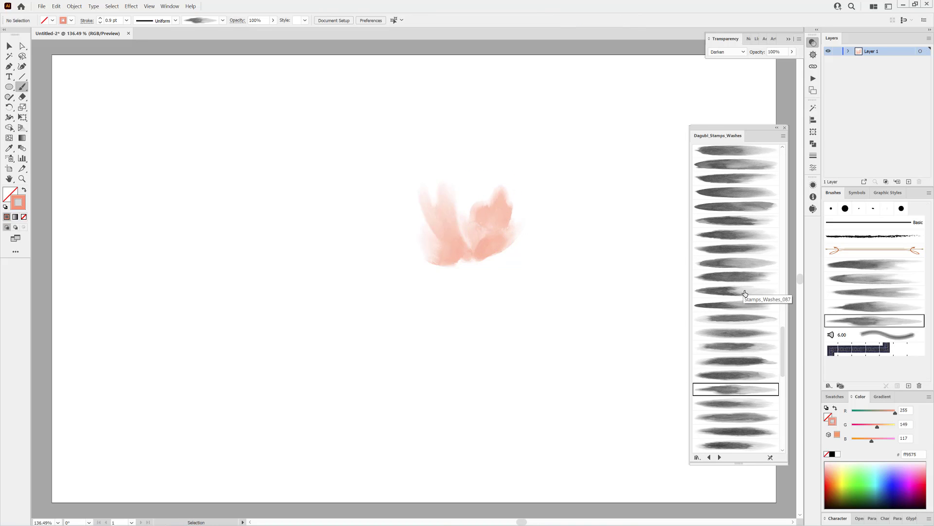
pyautogui.click(736, 248)
pyautogui.moveTo(475, 256)
pyautogui.mouseDown()
pyautogui.moveTo(469, 197)
pyautogui.moveTo(473, 211)
pyautogui.mouseUp()
pyautogui.keyDown('ctrl'); pyautogui.click(599, 332); pyautogui.keyUp('ctrl')
# Paint a 0.5 pt wash petal about 30 mm wide extending from the salmon flower's lower right
pyautogui.scroll(5, 741, 209)
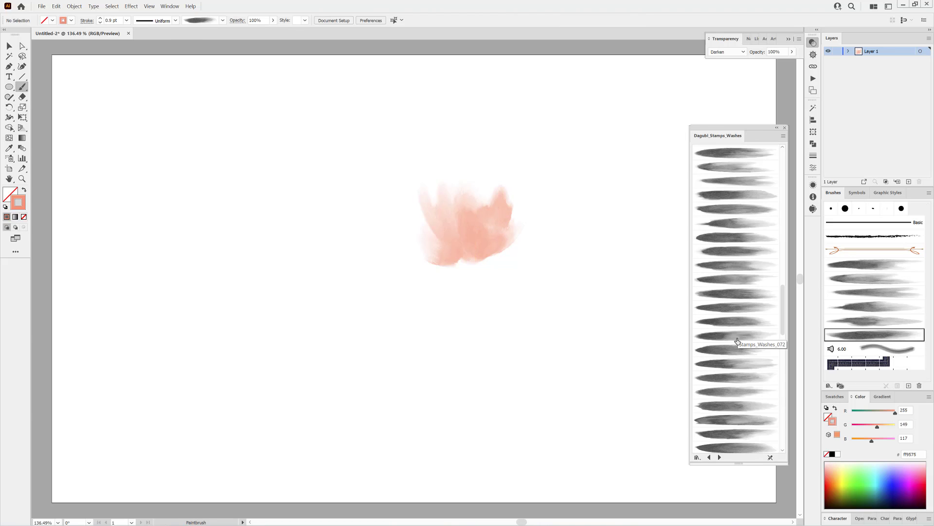
pyautogui.click(725, 406)
pyautogui.click(101, 23)
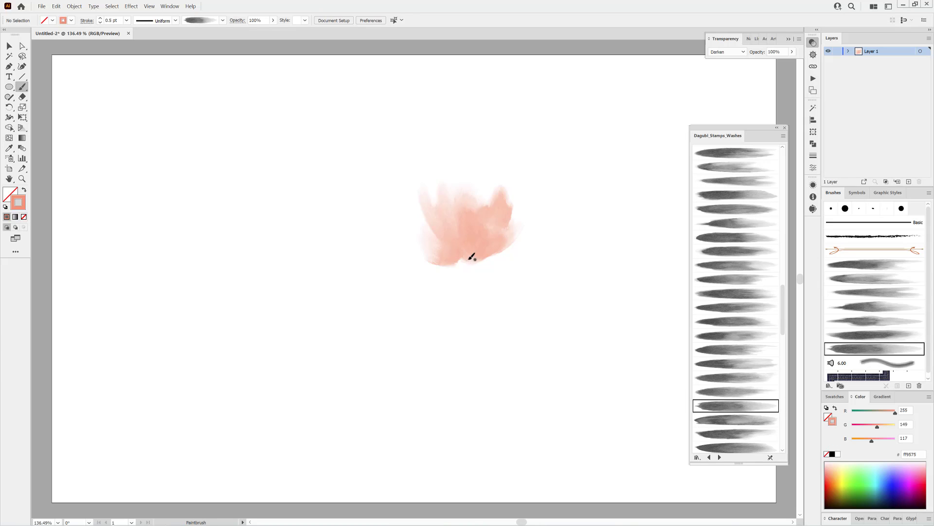
pyautogui.moveTo(490, 260)
pyautogui.mouseDown()
pyautogui.moveTo(536, 249)
pyautogui.moveTo(511, 251)
pyautogui.mouseUp()
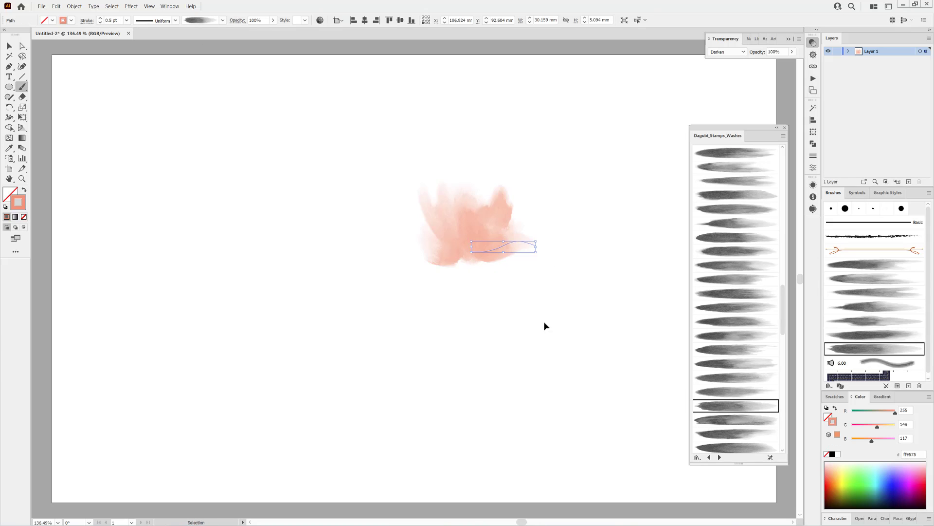
pyautogui.keyDown('ctrl'); pyautogui.click(547, 323); pyautogui.keyUp('ctrl')
# Set the stroke colour to FF7B5B and paint a slanted wash petal below and left of the salmon flower
pyautogui.click(744, 307)
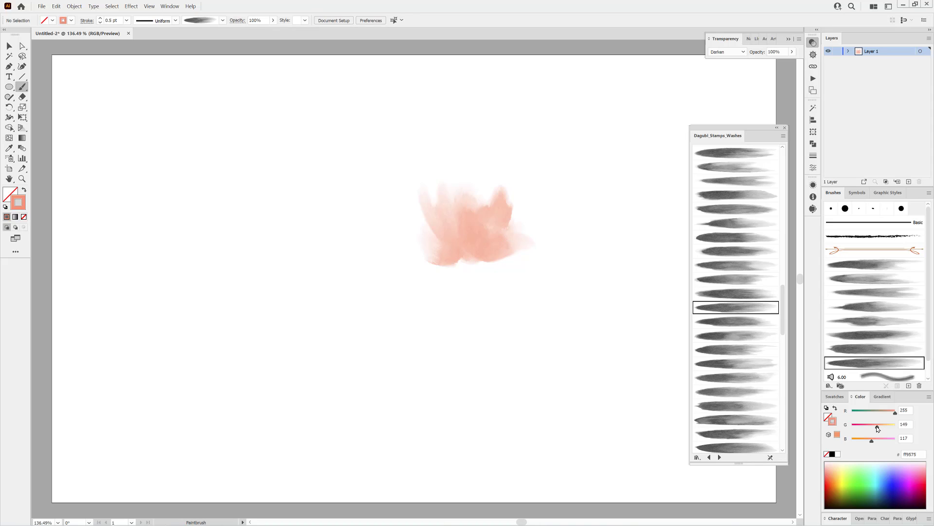
pyautogui.moveTo(878, 428); pyautogui.dragTo(875, 429)
pyautogui.moveTo(281, 338); pyautogui.dragTo(364, 306)
# Paint further petals above the slanted coral petal with other wash brushes, raising the stroke to 0.7 pt
pyautogui.click(736, 293)
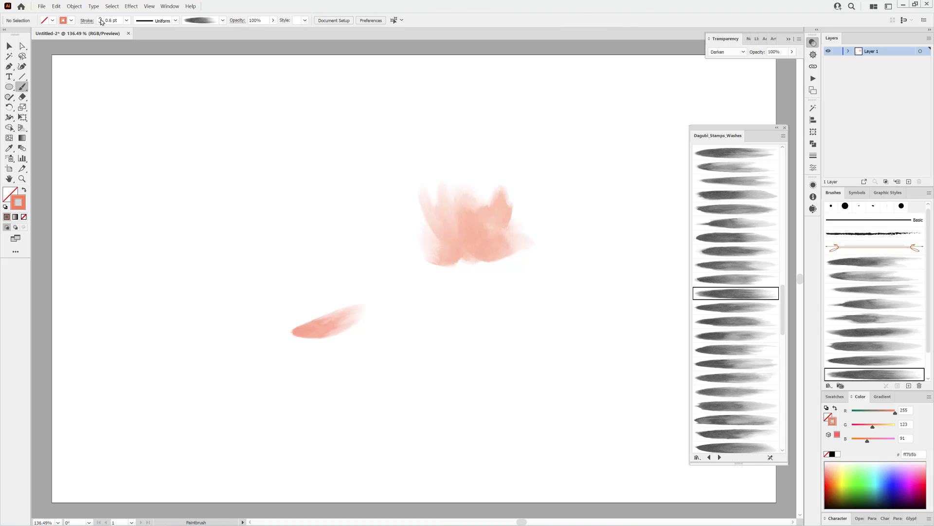
pyautogui.moveTo(366, 313); pyautogui.dragTo(359, 323)
pyautogui.click(734, 268)
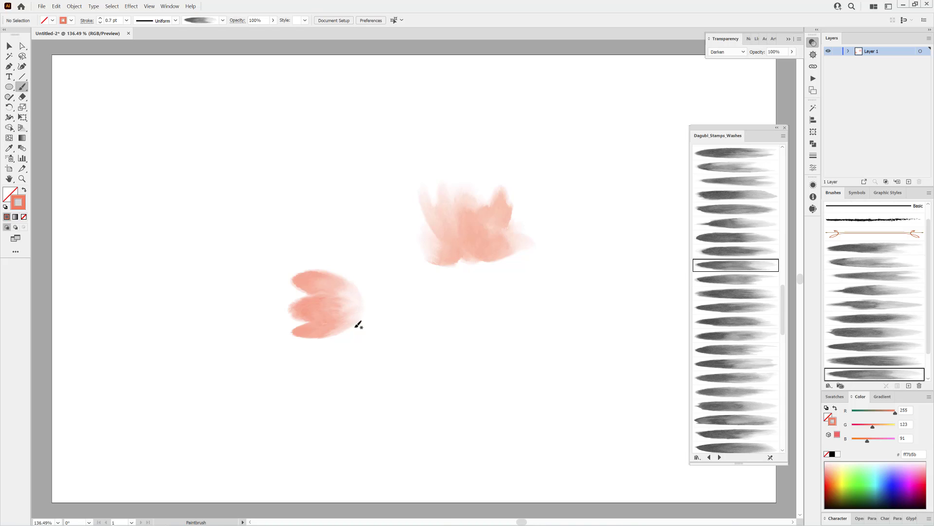
# Paint a curved 0.7 pt petal along the top of the coral flower and nudge it into place
pyautogui.click(729, 407)
pyautogui.moveTo(359, 310); pyautogui.dragTo(359, 312)
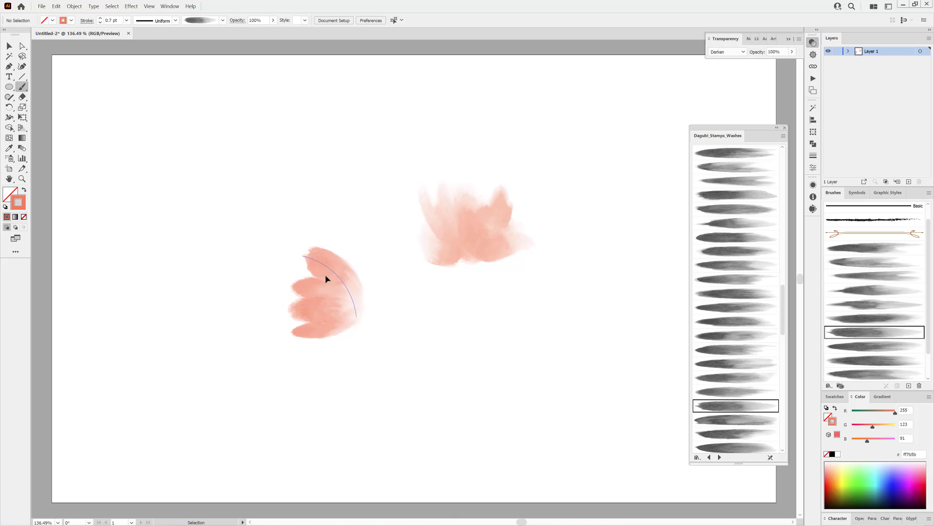
pyautogui.moveTo(328, 277); pyautogui.dragTo(325, 283)
# Rotate the coral flower's lowest petal so that its outer tip points further down
pyautogui.keyDown('ctrl'); pyautogui.click(312, 336); pyautogui.keyUp('ctrl')
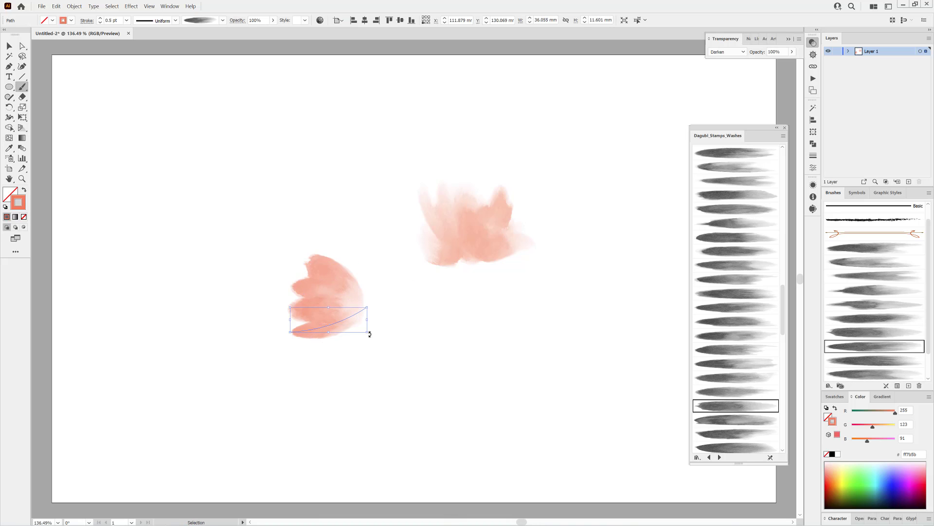
pyautogui.moveTo(371, 335)
pyautogui.mouseDown()
pyautogui.moveTo(373, 316)
pyautogui.moveTo(325, 340)
pyautogui.mouseUp()
pyautogui.keyDown('ctrl'); pyautogui.click(430, 409); pyautogui.keyUp('ctrl')
# Paint a rounded 0.7 pt petal about 32 mm tall on the coral flower's right side with another wash brush
pyautogui.scroll(3, 759, 234)
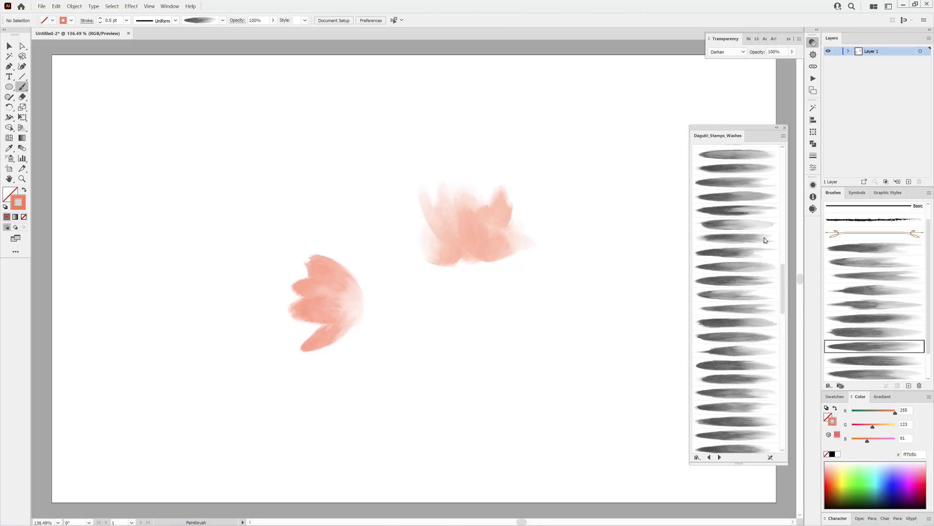
pyautogui.click(739, 181)
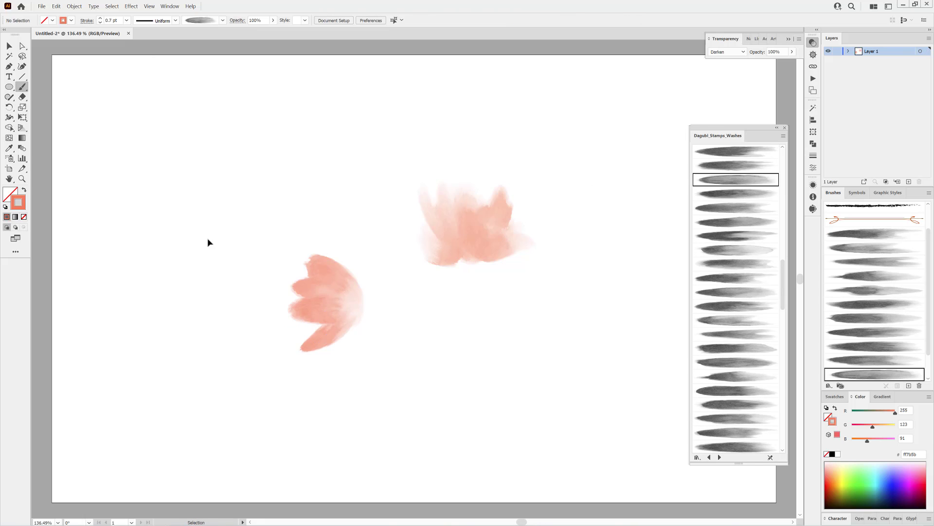
pyautogui.moveTo(359, 251); pyautogui.dragTo(355, 315)
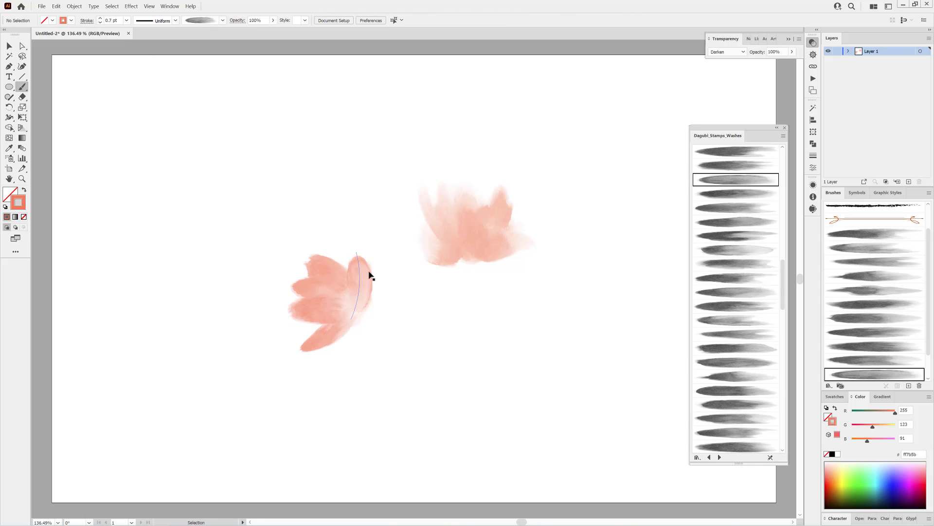
pyautogui.keyDown('ctrl'); pyautogui.click(486, 377); pyautogui.keyUp('ctrl')
# Move the salmon flower slightly up and right, and the coral flower slightly right
pyautogui.moveTo(391, 151); pyautogui.dragTo(543, 274)
pyautogui.moveTo(499, 239)
pyautogui.mouseDown()
pyautogui.moveTo(530, 232)
pyautogui.moveTo(485, 233)
pyautogui.mouseUp()
pyautogui.moveTo(240, 229); pyautogui.dragTo(378, 367)
pyautogui.moveTo(348, 314); pyautogui.dragTo(366, 317)
pyautogui.keyDown('ctrl'); pyautogui.click(431, 385); pyautogui.keyUp('ctrl')
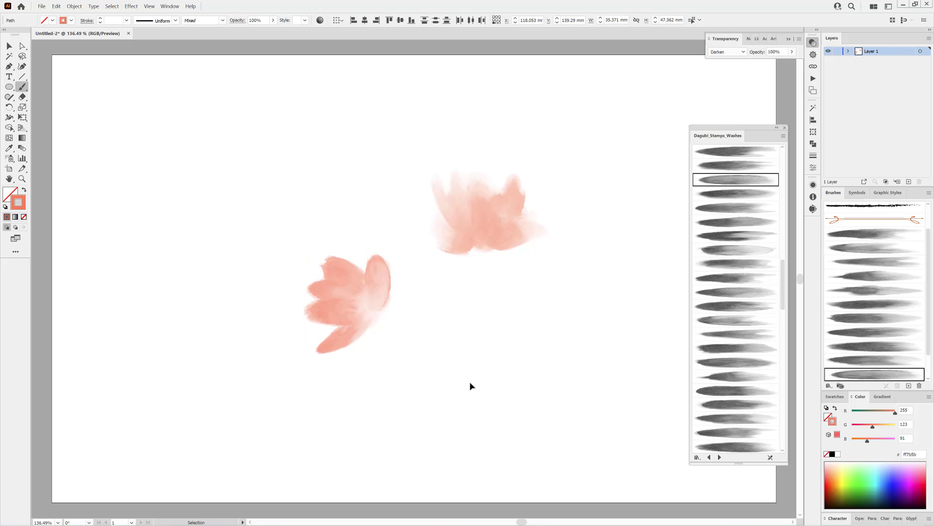
# Set the stroke colour to FFC05B and paint a 1 pt wash petal above the coral flower
pyautogui.moveTo(872, 428); pyautogui.dragTo(886, 427)
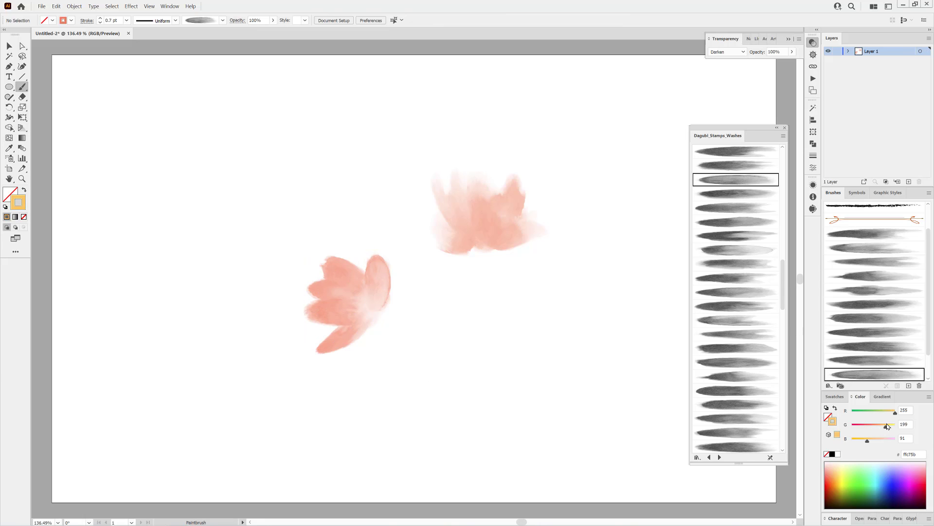
pyautogui.scroll(-1, 741, 204)
pyautogui.click(735, 294)
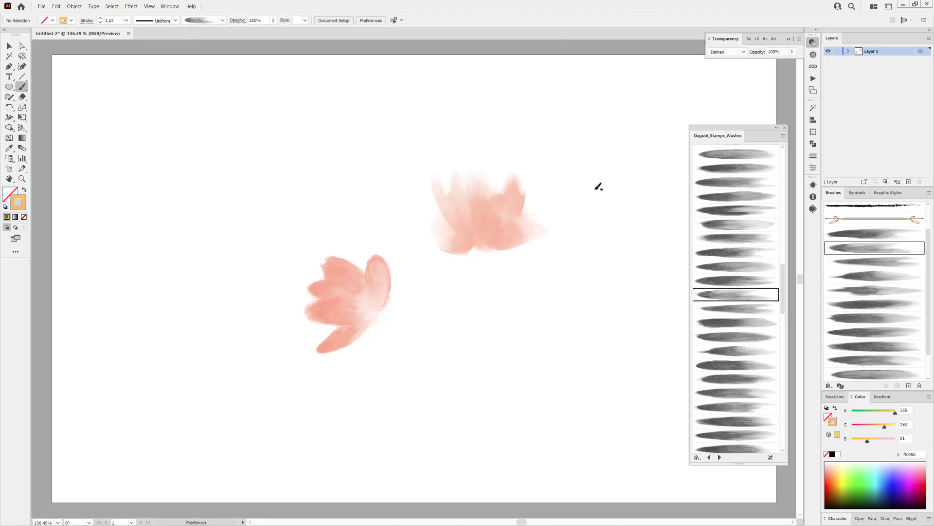
pyautogui.moveTo(328, 121); pyautogui.dragTo(319, 96)
pyautogui.moveTo(360, 143); pyautogui.dragTo(365, 146)
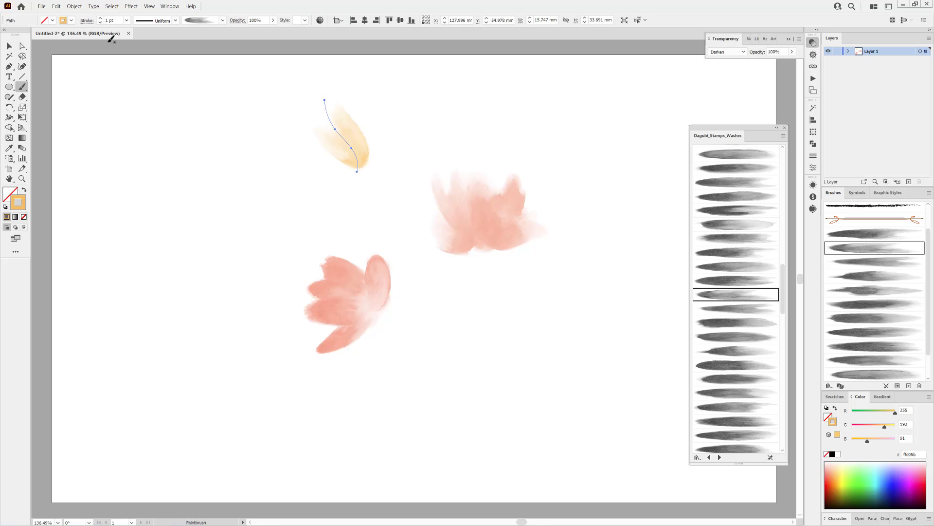
# Reduce the yellow petal's stroke to 0.8 pt and paint more petals beside it with another wash brush
pyautogui.doubleClick(100, 23)
pyautogui.keyDown('ctrl'); pyautogui.click(127, 114); pyautogui.keyUp('ctrl')
pyautogui.click(735, 238)
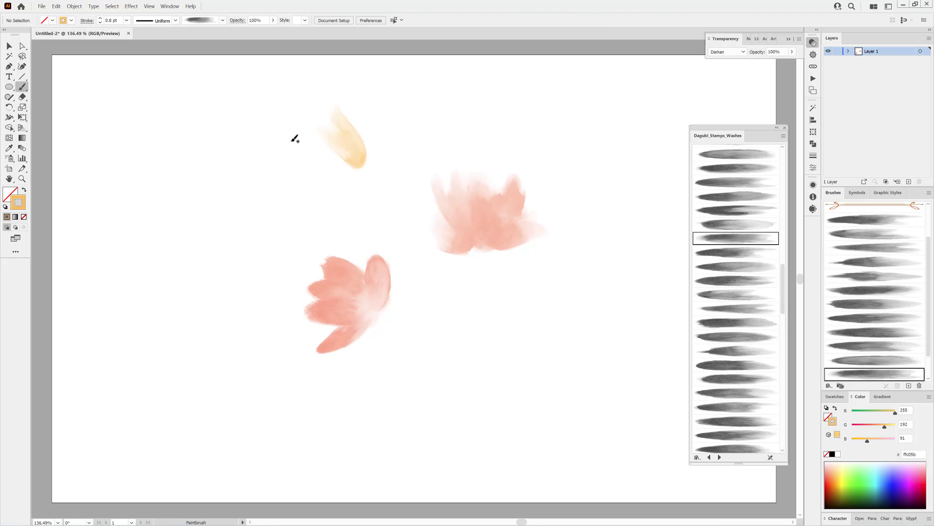
pyautogui.moveTo(360, 163)
pyautogui.mouseDown()
pyautogui.moveTo(319, 160)
pyautogui.moveTo(340, 170)
pyautogui.moveTo(362, 159)
pyautogui.moveTo(347, 194)
pyautogui.mouseUp()
pyautogui.keyDown('ctrl'); pyautogui.click(198, 210); pyautogui.keyUp('ctrl')
# Give the yellow flower's lower petal, about 19 by 20 mm, a different wash brush and a 0.5 pt stroke
pyautogui.click(745, 335)
pyautogui.click(100, 23)
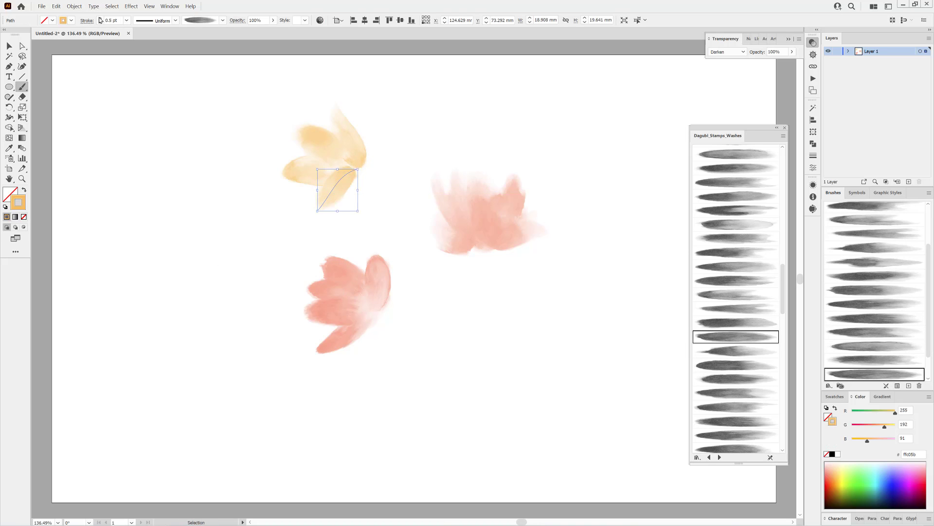
pyautogui.keyDown('ctrl'); pyautogui.click(145, 261); pyautogui.keyUp('ctrl')
# Paint a curved 0.5 pt petal about 20 by 19 mm on the yellow flower's right side with another wash brush
pyautogui.scroll(-3, 720, 365)
pyautogui.click(749, 367)
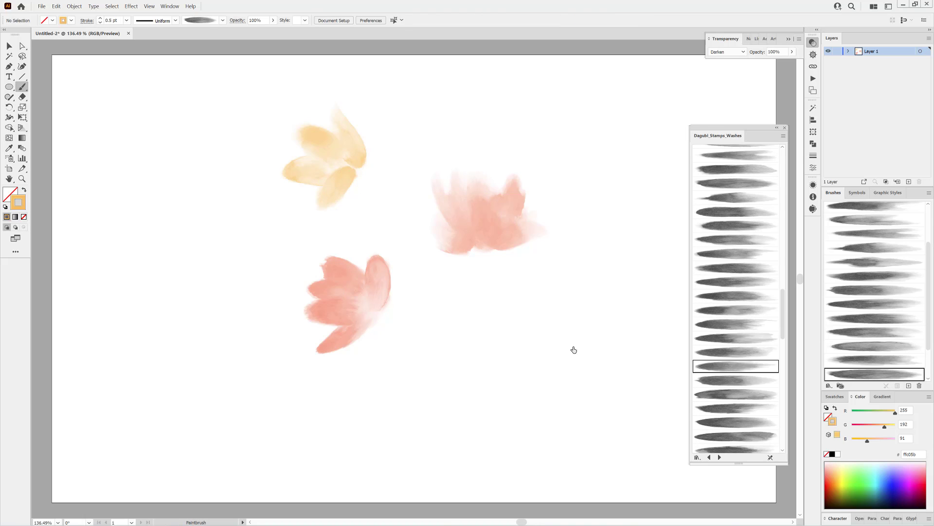
pyautogui.moveTo(355, 171); pyautogui.dragTo(374, 153)
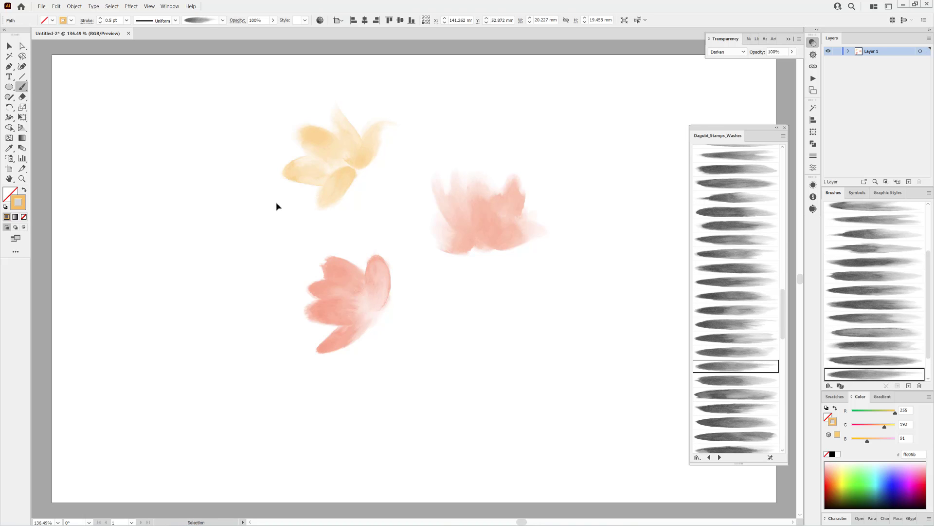
pyautogui.keyDown('ctrl'); pyautogui.click(277, 204); pyautogui.keyUp('ctrl')
# Reshape the yellow flower's lower-left petal by adjusting its path with the Direct Selection tool
pyautogui.keyDown('ctrl'); pyautogui.click(292, 179); pyautogui.keyUp('ctrl')
pyautogui.press('a')
pyautogui.moveTo(307, 170); pyautogui.dragTo(338, 172)
pyautogui.moveTo(330, 173); pyautogui.dragTo(330, 177)
# Bend the yellow flower's top petal by moving an anchor point, and shift the right petal towards the centre
pyautogui.click(334, 131)
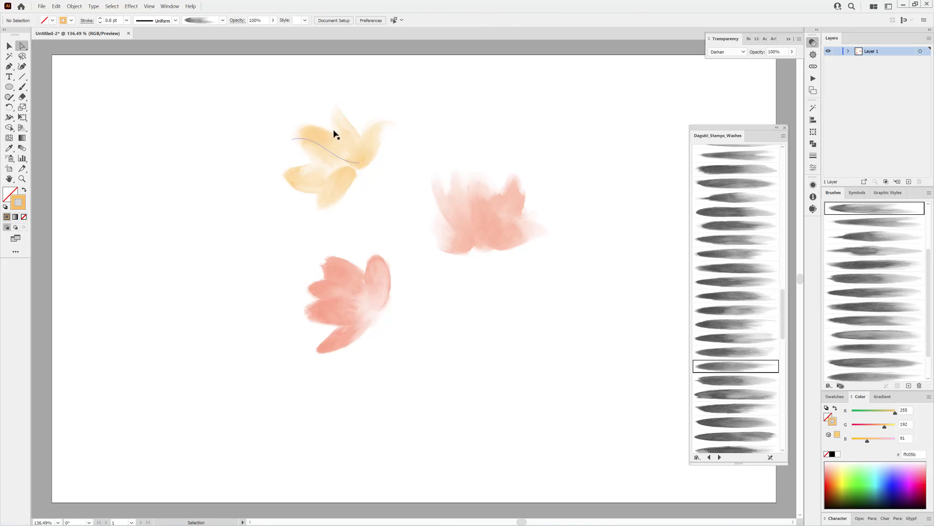
pyautogui.click(335, 130)
pyautogui.moveTo(335, 129); pyautogui.dragTo(341, 121)
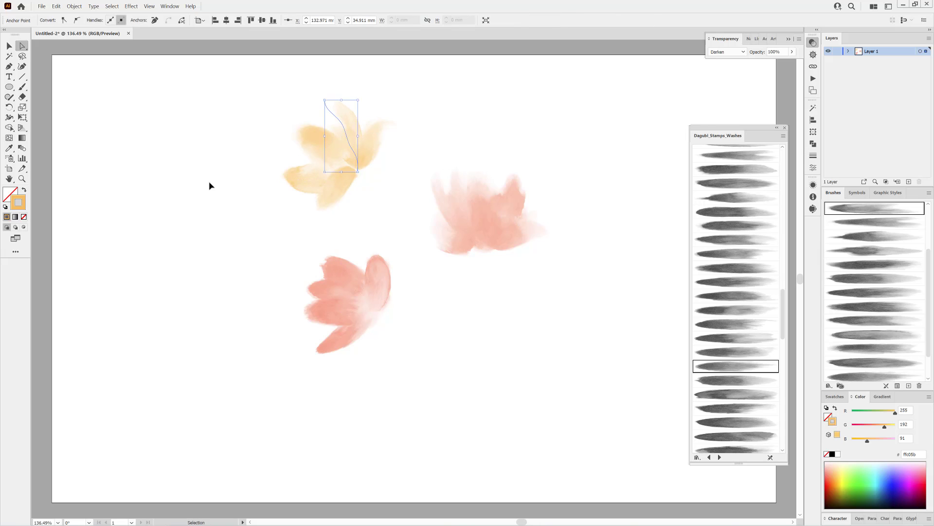
pyautogui.click(210, 183)
pyautogui.moveTo(370, 160); pyautogui.dragTo(363, 167)
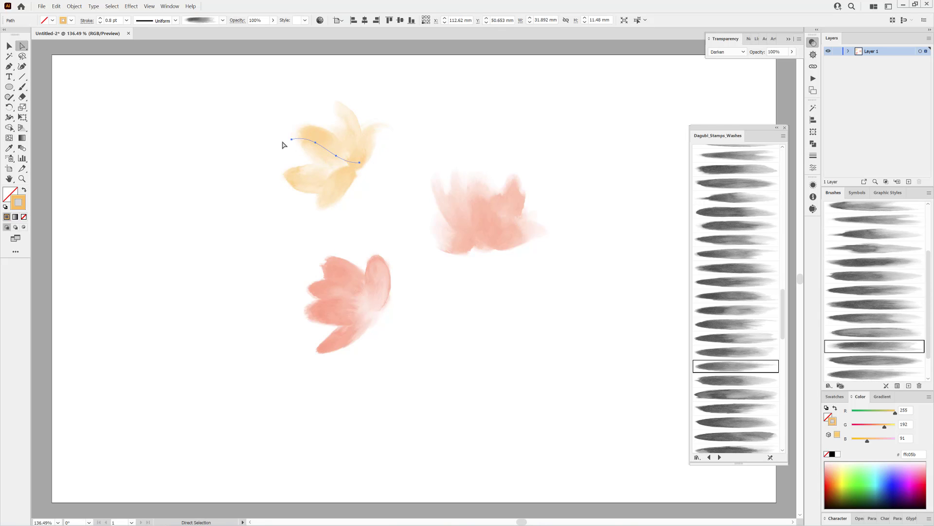
# Rotate and reposition the yellow flower's upper-left, top and right petals with Free Transform to spread them apart
pyautogui.press('e')
pyautogui.moveTo(246, 144)
pyautogui.mouseDown()
pyautogui.moveTo(273, 159)
pyautogui.moveTo(308, 157)
pyautogui.mouseUp()
pyautogui.keyDown('ctrl'); pyautogui.click(351, 119); pyautogui.keyUp('ctrl')
pyautogui.moveTo(366, 99)
pyautogui.mouseDown()
pyautogui.moveTo(375, 104)
pyautogui.moveTo(358, 118)
pyautogui.moveTo(397, 135)
pyautogui.moveTo(375, 156)
pyautogui.mouseUp()
pyautogui.keyDown('ctrl'); pyautogui.click(376, 129); pyautogui.keyUp('ctrl')
pyautogui.keyDown('ctrl'); pyautogui.click(493, 132); pyautogui.keyUp('ctrl')
# Paint a 0.5 pt wash petal between the yellow flower's upper-left and top petals
pyautogui.click(25, 88)
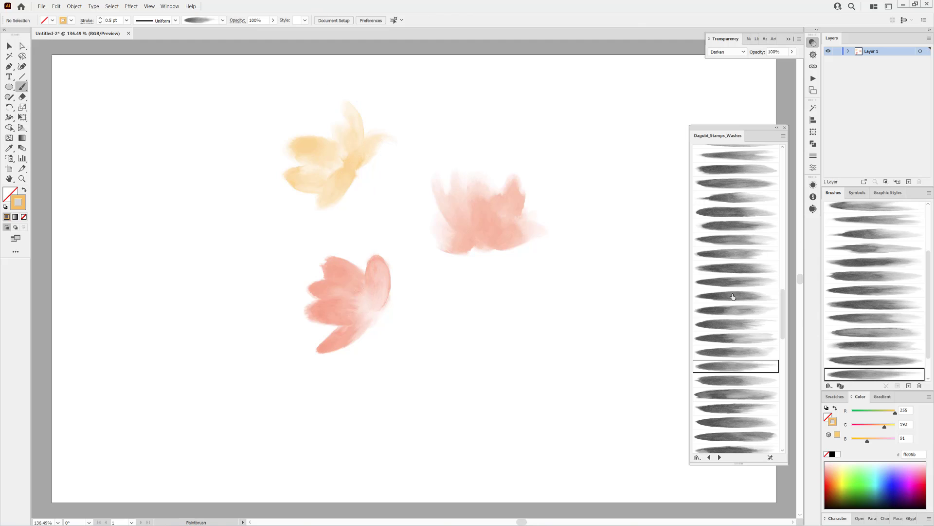
pyautogui.scroll(2, 743, 207)
pyautogui.click(737, 193)
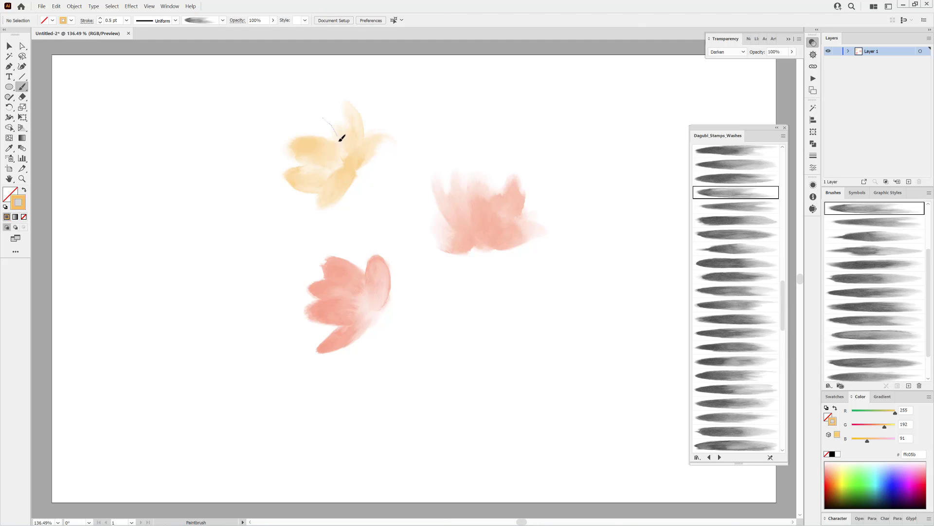
pyautogui.moveTo(342, 138); pyautogui.dragTo(327, 160)
# Open the VariousFree Brushes library
pyautogui.click(829, 386)
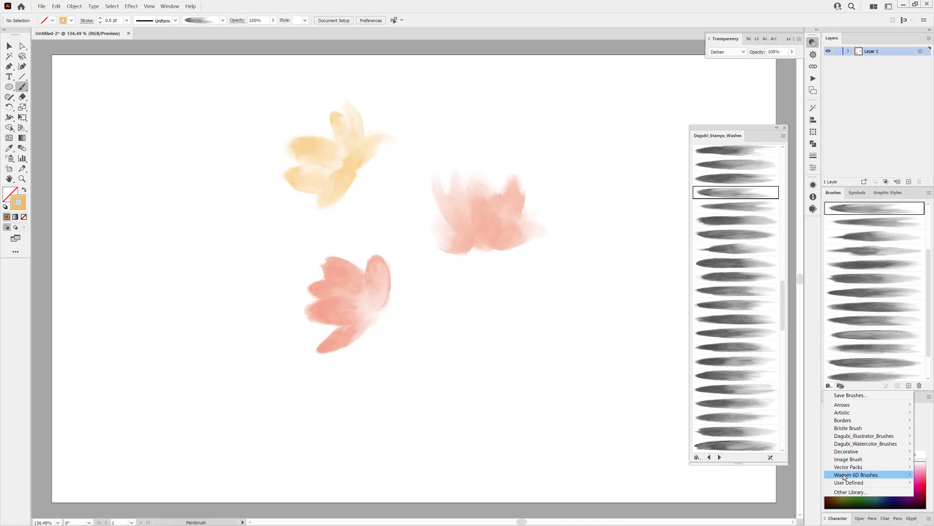
pyautogui.moveTo(841, 436)
pyautogui.click(774, 437)
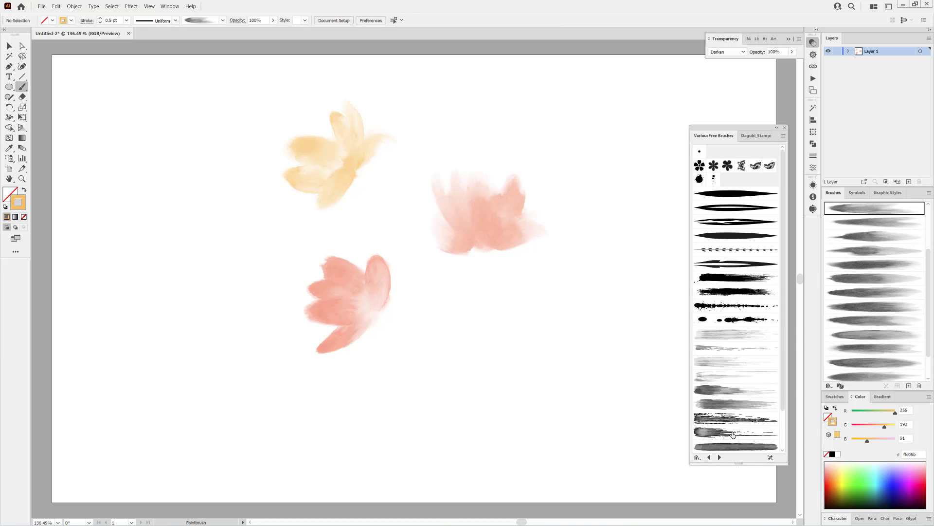
# Set up a thin streaky bristle brush with brown stroke colour ba763c, Multiply blending and the oval width profile
pyautogui.click(720, 361)
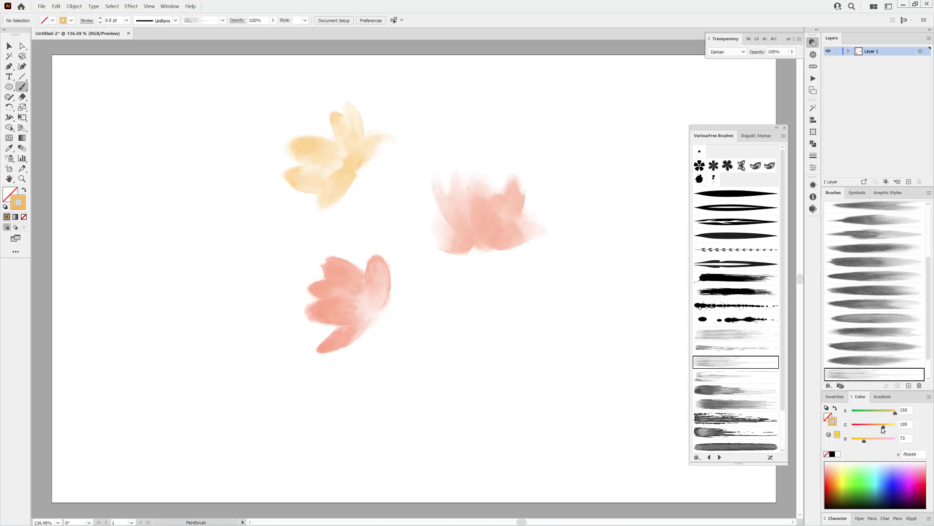
pyautogui.moveTo(884, 430)
pyautogui.mouseDown()
pyautogui.moveTo(873, 427)
pyautogui.moveTo(880, 418)
pyautogui.mouseUp()
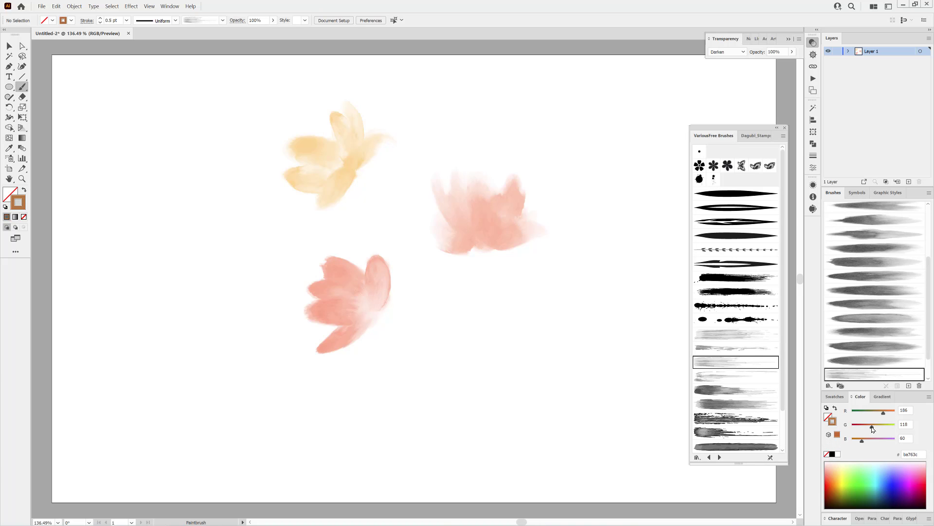
pyautogui.click(722, 52)
pyautogui.click(725, 84)
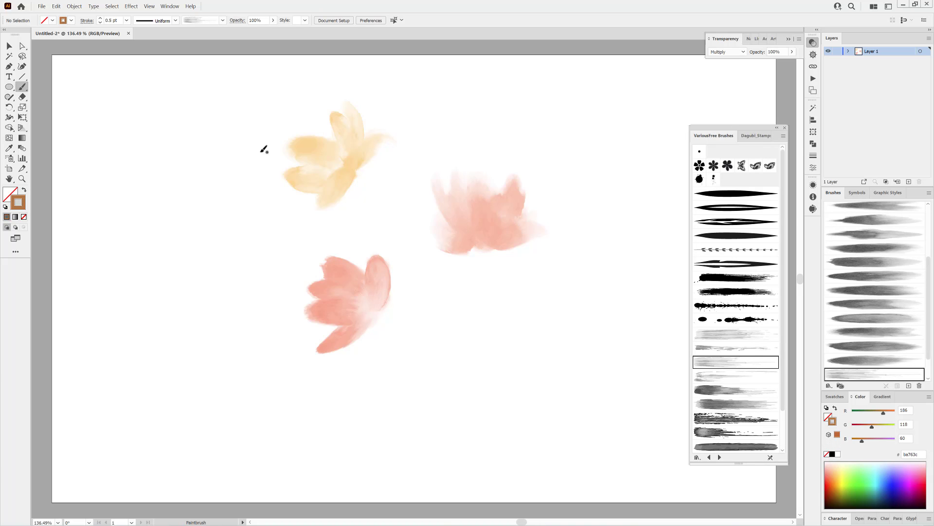
pyautogui.click(175, 20)
pyautogui.click(150, 46)
# Paint brown veins fanning out from the flower bases, at 0.75 pt on the yellow flower and 0.9 pt on the salmon flower
pyautogui.moveTo(359, 158); pyautogui.dragTo(349, 126)
pyautogui.hotkey('ctrl', 'z')
pyautogui.moveTo(356, 168)
pyautogui.mouseDown()
pyautogui.moveTo(377, 138)
pyautogui.moveTo(318, 151)
pyautogui.mouseUp()
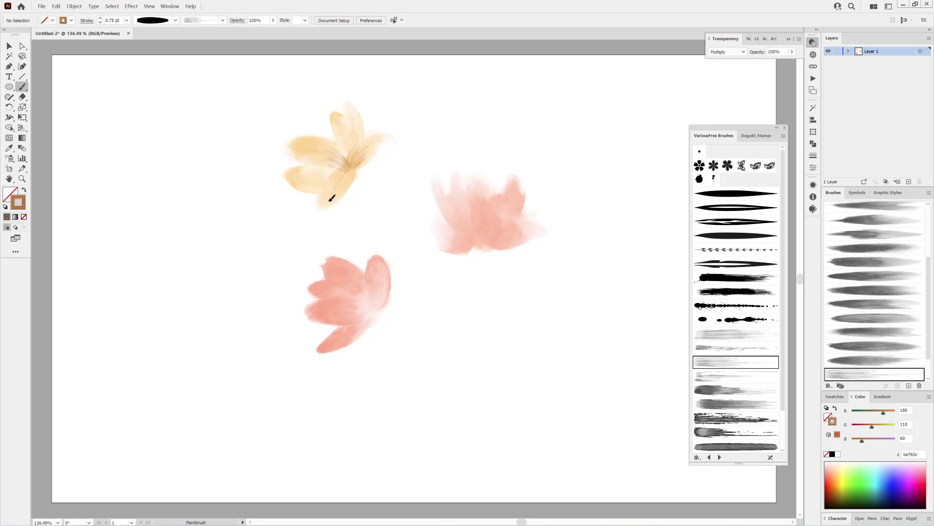
pyautogui.moveTo(331, 198); pyautogui.dragTo(308, 179)
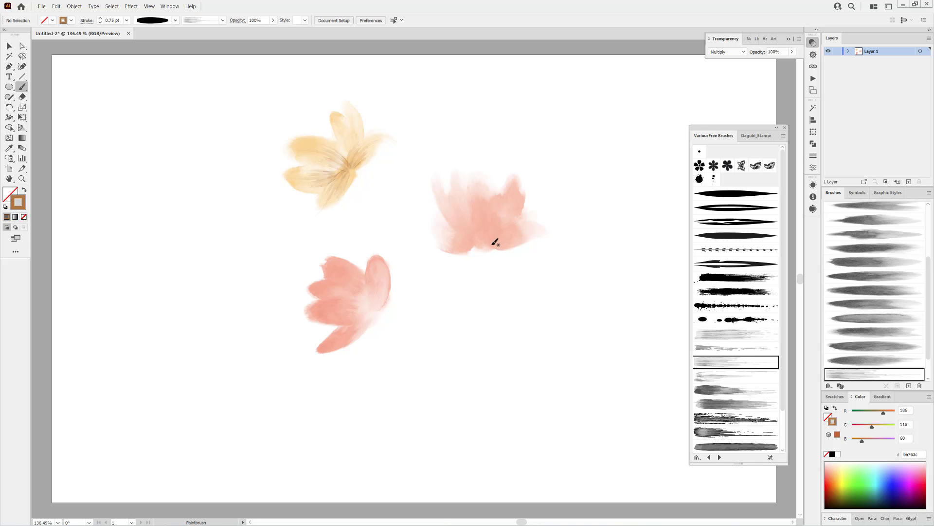
pyautogui.click(99, 19)
pyautogui.moveTo(490, 241); pyautogui.dragTo(491, 242)
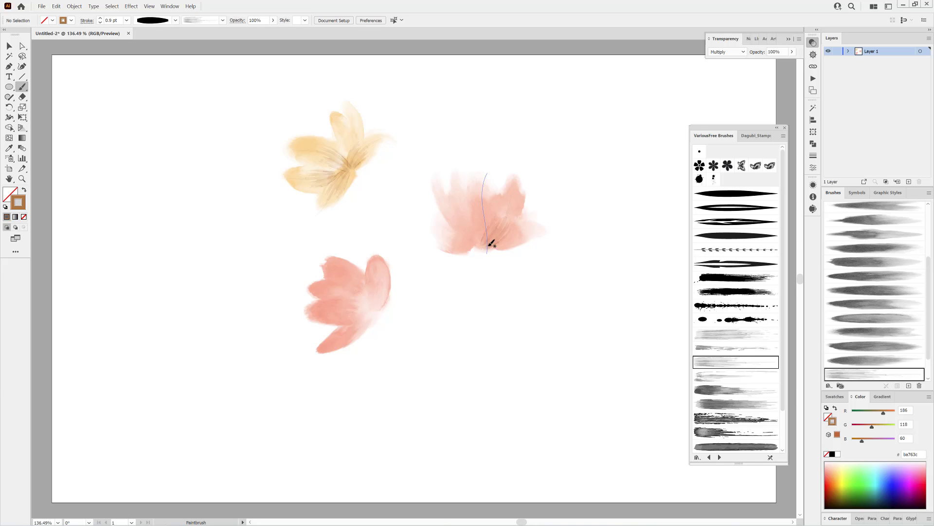
# Select the brown vein paths in Layer 1 and try Darken blending on them before returning to Multiply
pyautogui.click(849, 51)
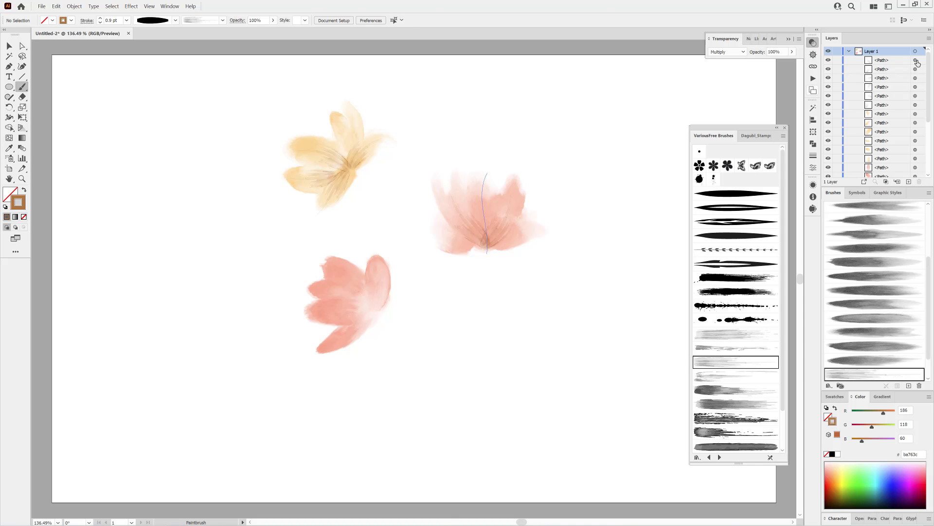
pyautogui.click(916, 60)
pyautogui.keyDown('shift'); pyautogui.click(916, 69); pyautogui.keyUp('shift')
pyautogui.keyDown('shift'); pyautogui.click(915, 78); pyautogui.keyUp('shift')
pyautogui.keyDown('shift'); pyautogui.click(915, 87); pyautogui.keyUp('shift')
pyautogui.keyDown('shift'); pyautogui.click(915, 96); pyautogui.keyUp('shift')
pyautogui.click(719, 52)
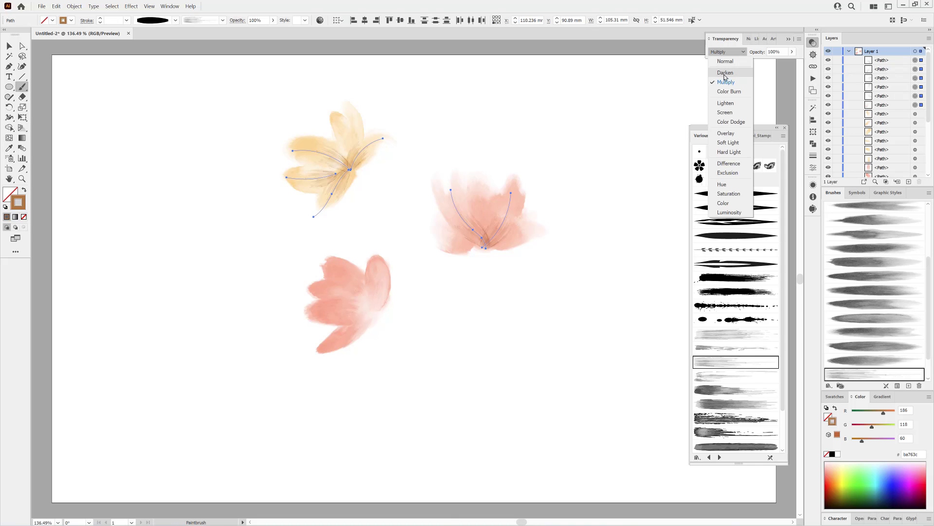
pyautogui.click(726, 79)
pyautogui.click(730, 53)
pyautogui.click(729, 82)
pyautogui.hotkey('ctrl', 'shift', 'a')
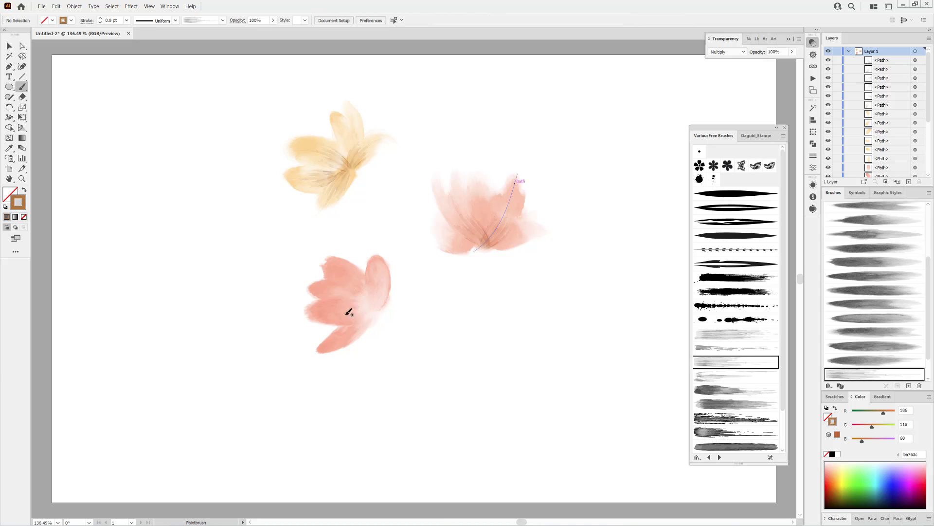
# Paint brown vein strokes of 1 to 1.4 pt with the oval width profile along the coral flower's petals
pyautogui.moveTo(375, 312)
pyautogui.mouseDown()
pyautogui.moveTo(380, 286)
pyautogui.moveTo(376, 266)
pyautogui.mouseUp()
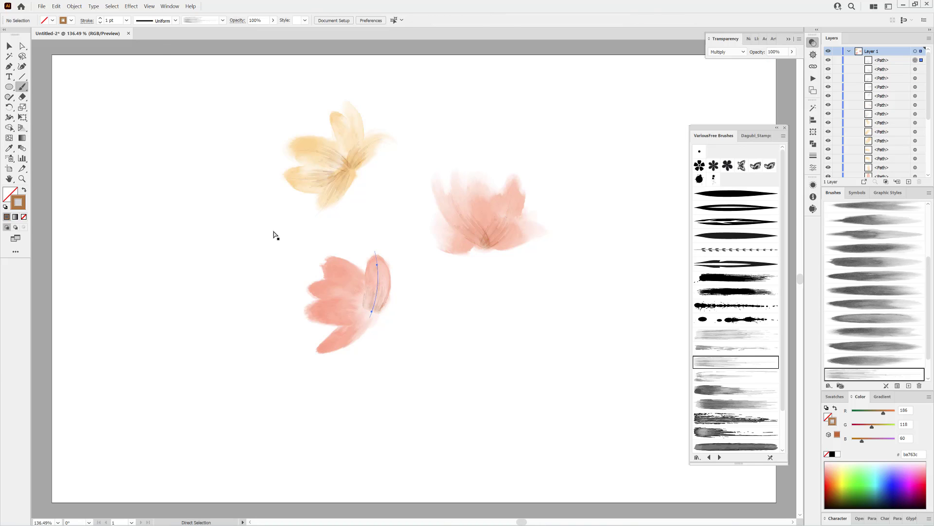
pyautogui.click(175, 20)
pyautogui.click(156, 76)
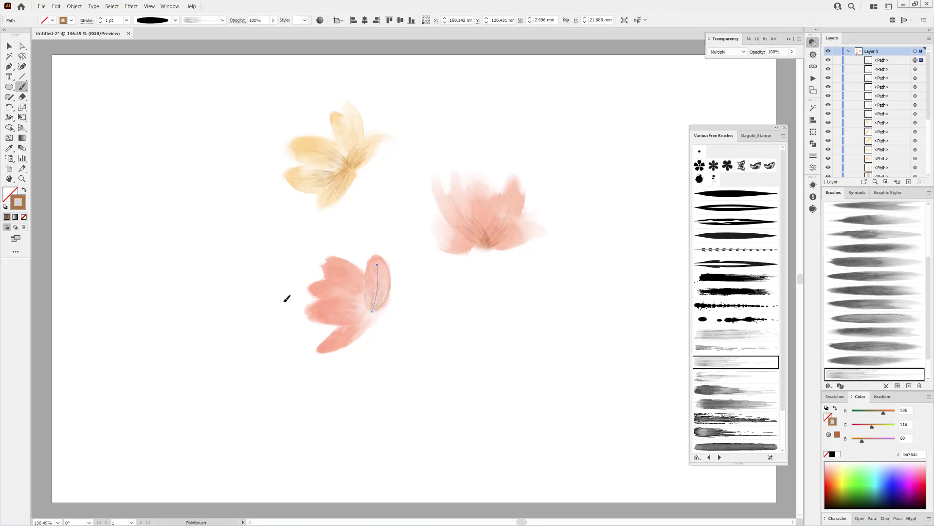
pyautogui.hotkey('ctrl', 'shift', 'a')
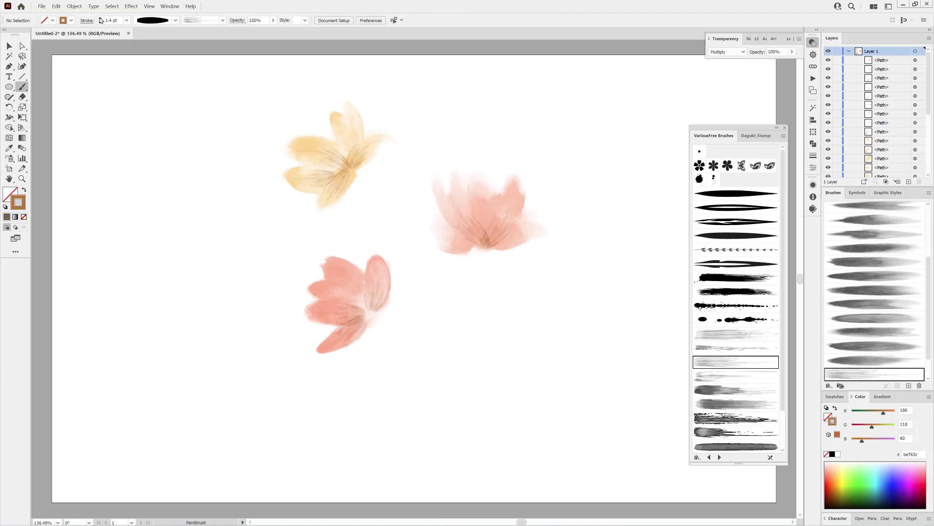
pyautogui.moveTo(368, 306); pyautogui.dragTo(316, 264)
# Paint a short green (78865a) calyx under the salmon flower with a Dagubi_Stamps_Washes brush and set its stroke to 0.75 pt
pyautogui.click(755, 138)
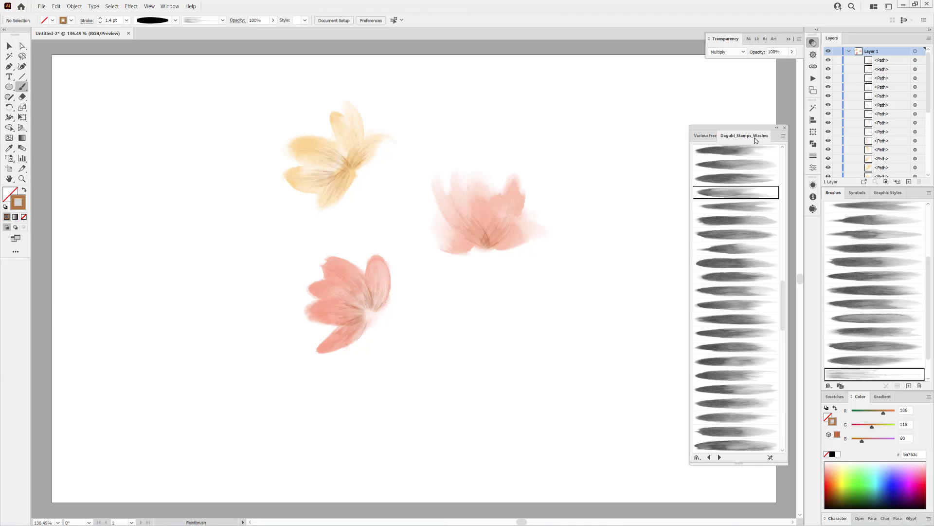
pyautogui.click(733, 249)
pyautogui.moveTo(874, 414); pyautogui.dragTo(866, 415)
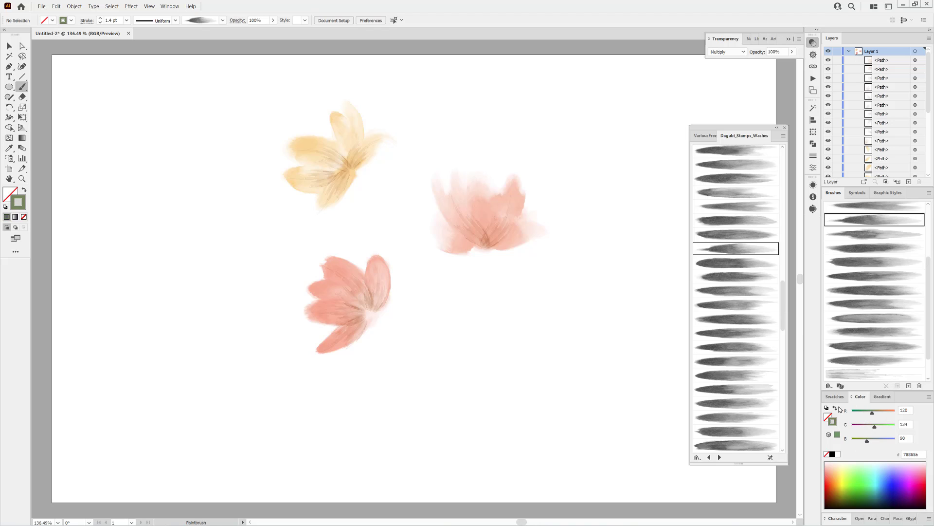
pyautogui.moveTo(483, 268); pyautogui.dragTo(483, 233)
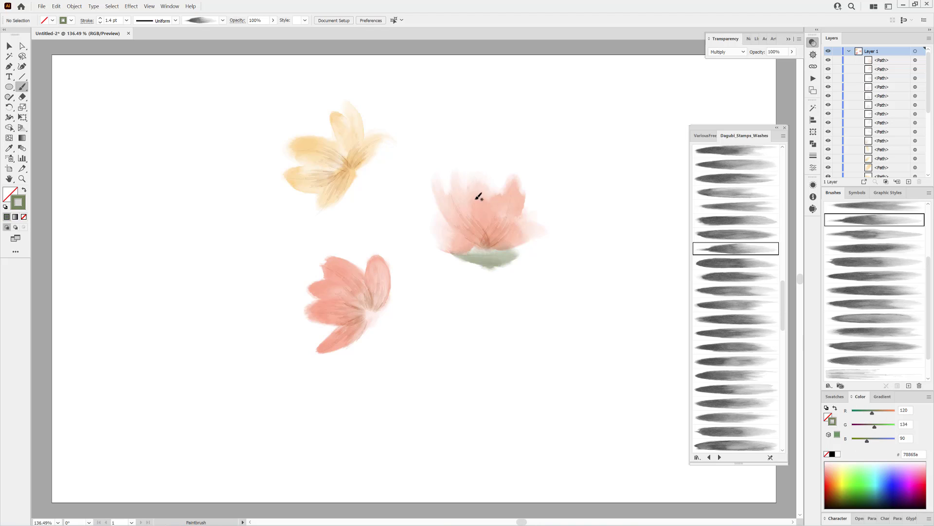
pyautogui.click(99, 23)
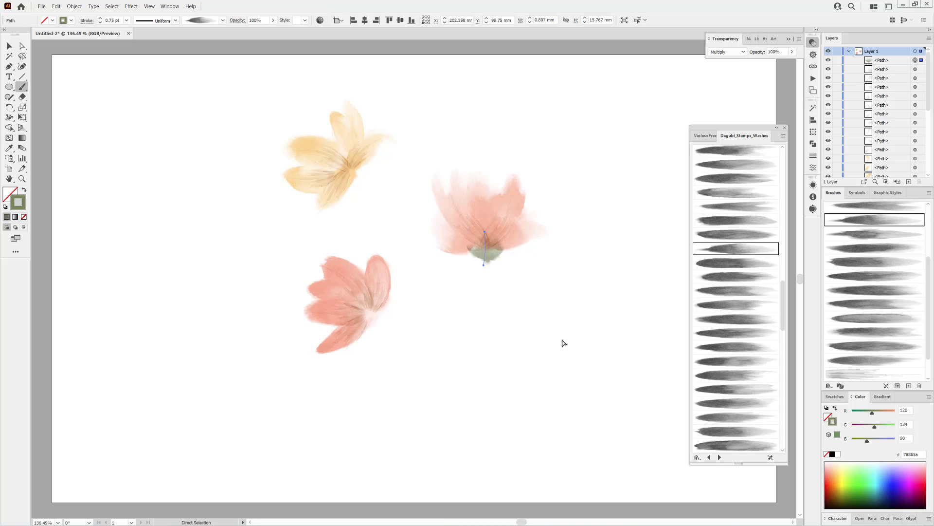
pyautogui.hotkey('ctrl', 'shift', 'a')
# Paint a green calyx at the coral flower's base, switch it to the Stamps_Washes_075 brush and reduce its stroke to 0.5 pt
pyautogui.moveTo(355, 306); pyautogui.dragTo(354, 307)
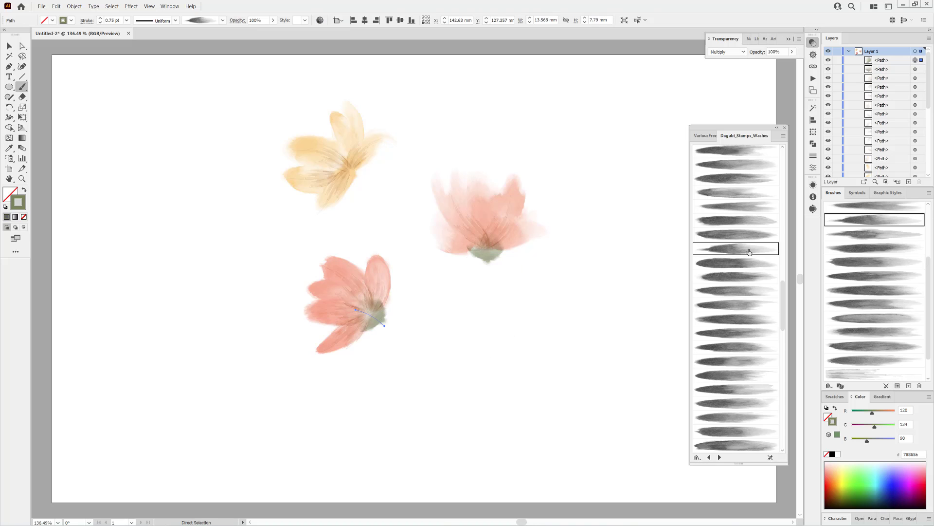
pyautogui.click(728, 333)
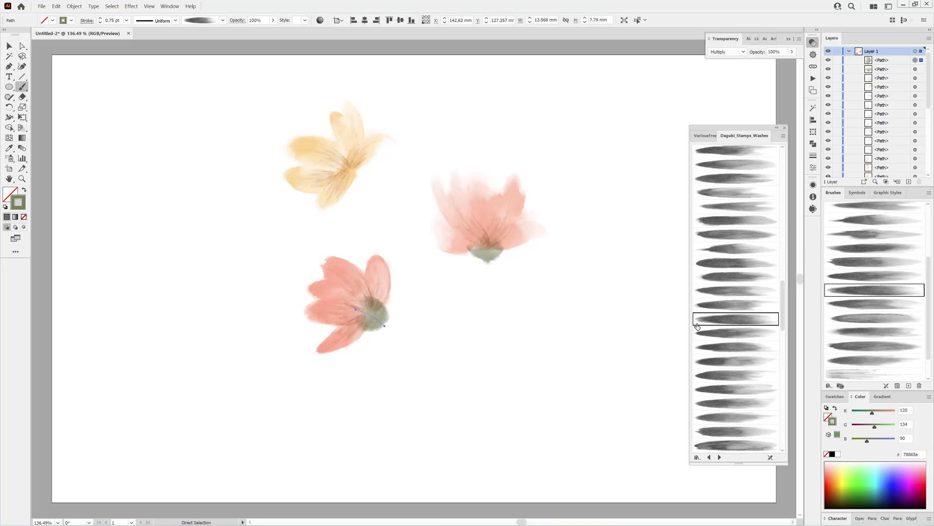
pyautogui.scroll(-2, 739, 396)
pyautogui.click(732, 355)
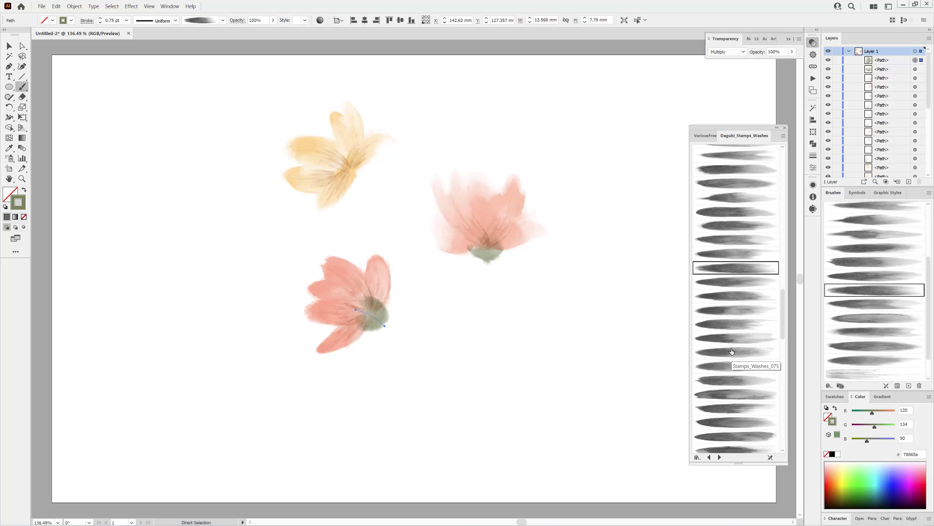
pyautogui.click(100, 23)
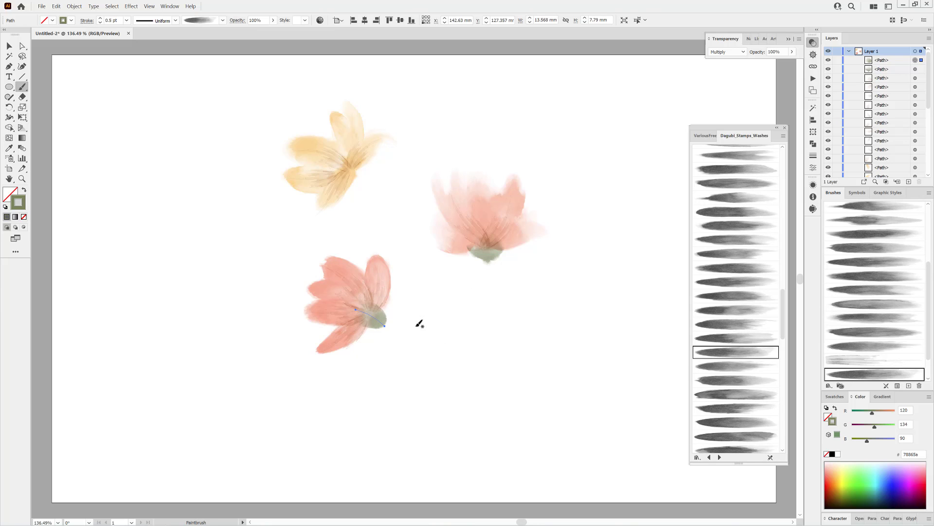
pyautogui.keyDown('ctrl'); pyautogui.click(462, 354); pyautogui.keyUp('ctrl')
# Paint a 0.5 pt green calyx at the yellow flower's base with a different wash brush
pyautogui.scroll(-3, 726, 344)
pyautogui.click(725, 340)
pyautogui.moveTo(351, 169); pyautogui.dragTo(362, 183)
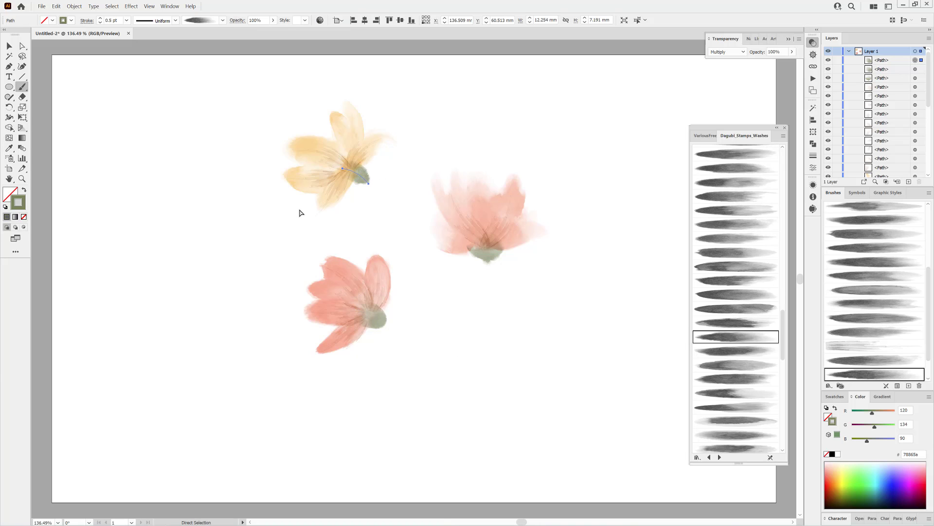
pyautogui.keyDown('ctrl'); pyautogui.click(212, 166); pyautogui.keyUp('ctrl')
# Layer a second 0.5 pt green wash stroke over the calyx of each flower, using another wash brush for the yellow one
pyautogui.moveTo(491, 247); pyautogui.dragTo(492, 245)
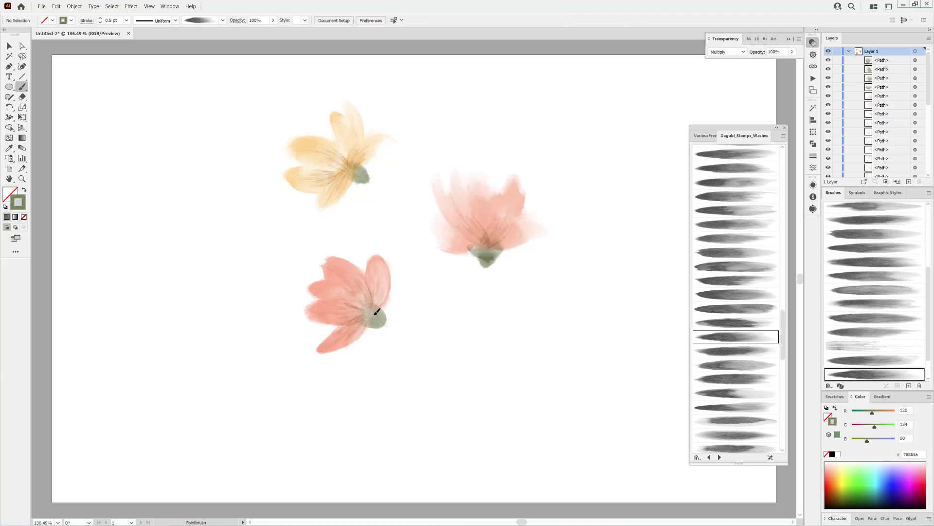
pyautogui.moveTo(375, 312); pyautogui.dragTo(377, 311)
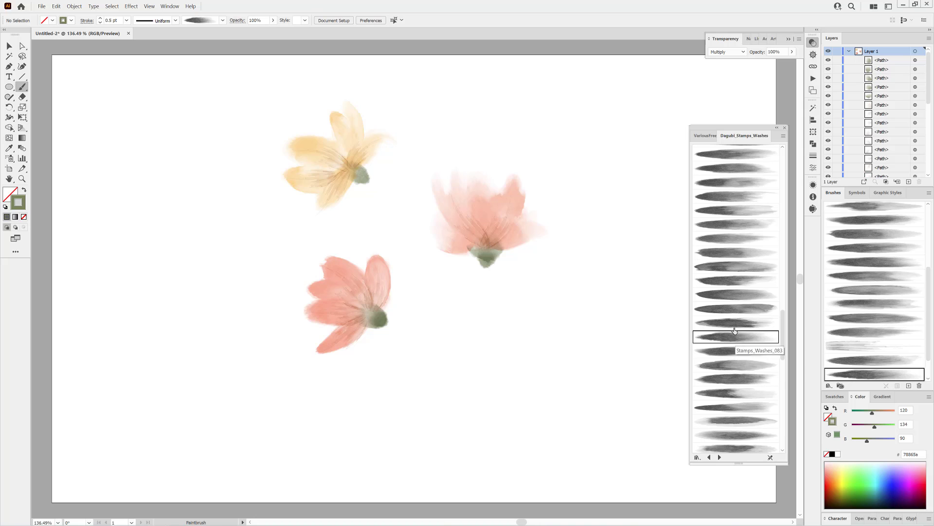
pyautogui.click(724, 174)
pyautogui.moveTo(352, 164)
pyautogui.mouseDown()
pyautogui.moveTo(357, 206)
pyautogui.moveTo(367, 178)
pyautogui.mouseUp()
pyautogui.keyDown('ctrl'); pyautogui.click(509, 392); pyautogui.keyUp('ctrl')
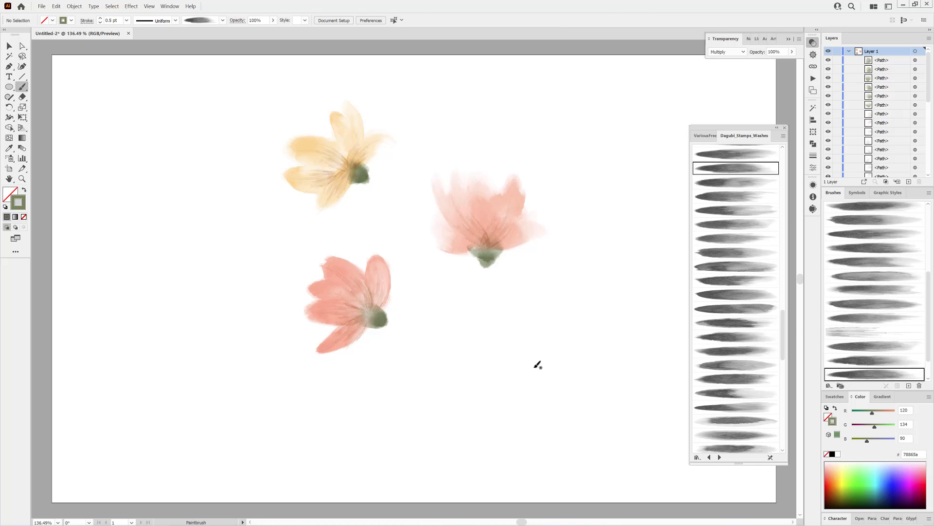
# Open the Dagubi watercolor splatter library and paint a vertical 1 pt splatter about 78 mm long, dark brown 59271c, on the artboard's lower-left empty area
pyautogui.click(829, 385)
pyautogui.moveTo(859, 436)
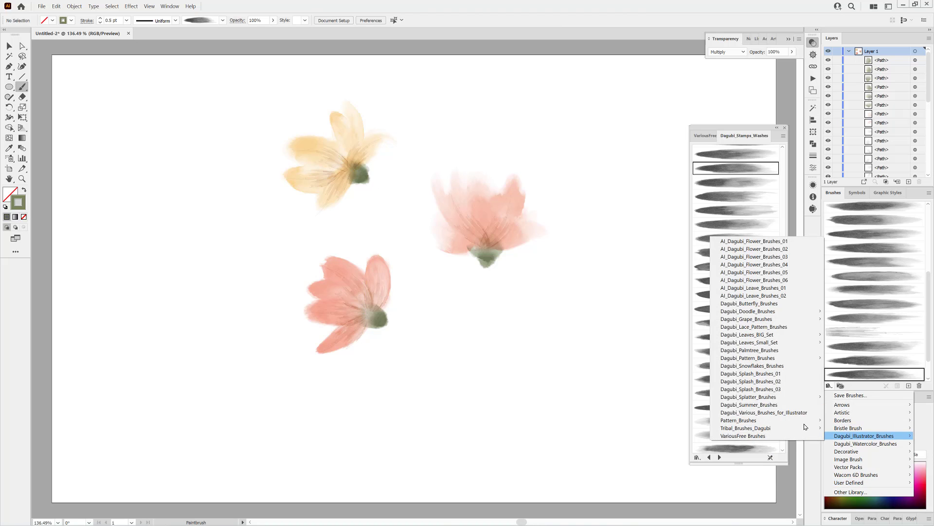
pyautogui.moveTo(779, 397)
pyautogui.click(618, 420)
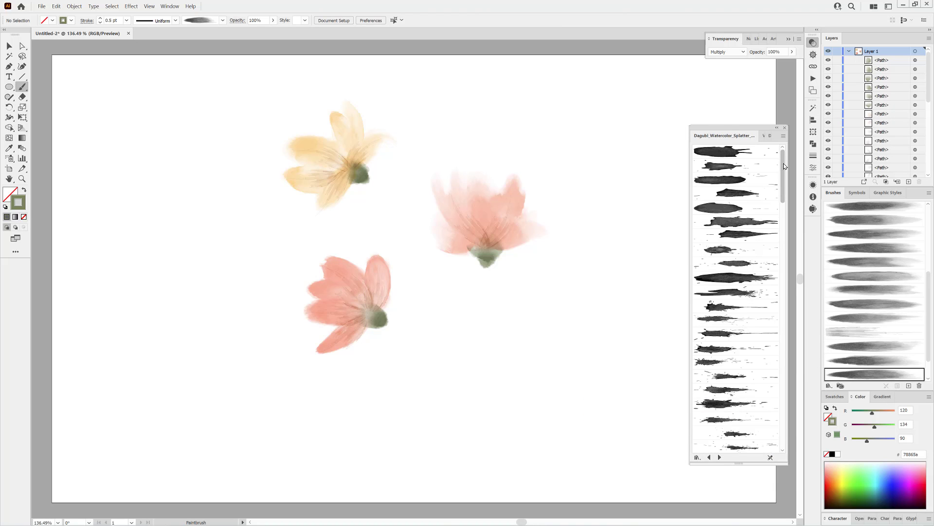
pyautogui.moveTo(783, 162); pyautogui.dragTo(766, 443)
pyautogui.click(725, 362)
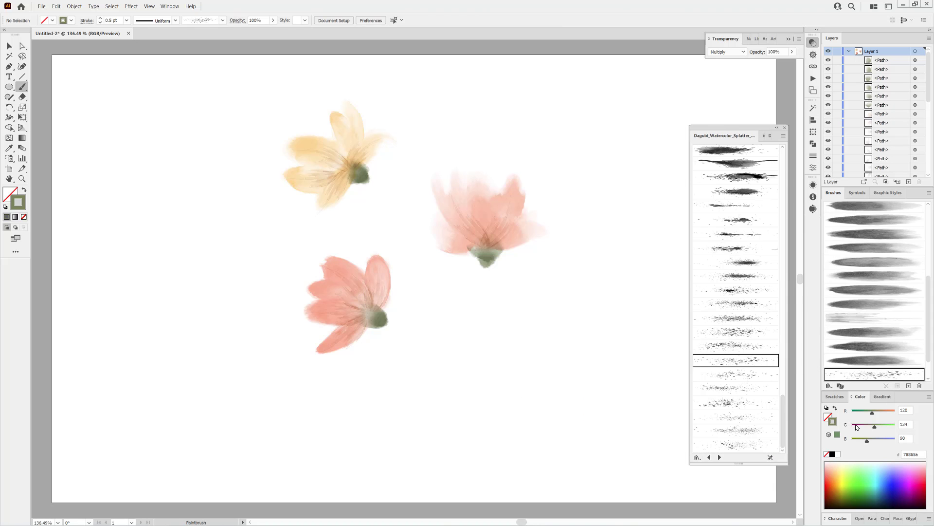
pyautogui.moveTo(873, 430); pyautogui.dragTo(860, 427)
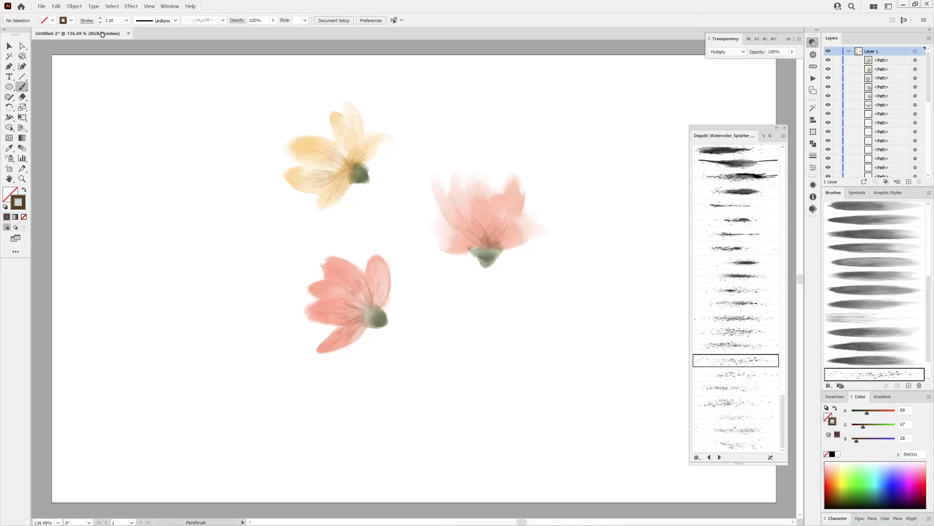
pyautogui.moveTo(146, 457); pyautogui.dragTo(146, 457)
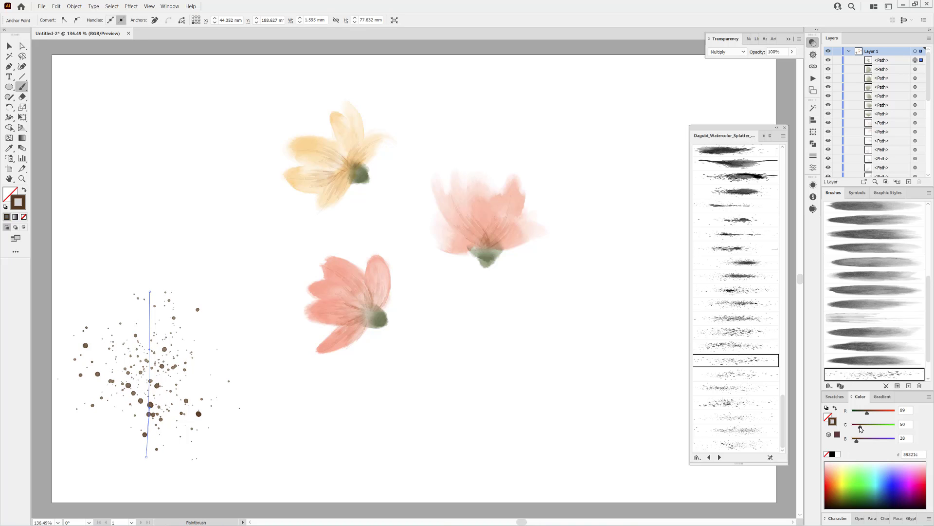
# Expand the splatter stroke's appearance and scale the resulting dots down with Free Transform
pyautogui.click(74, 7)
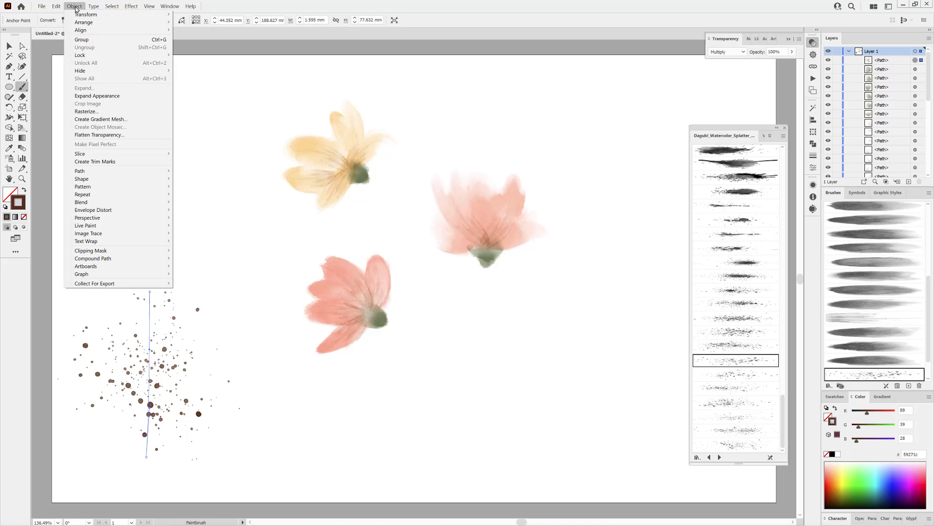
pyautogui.click(96, 96)
pyautogui.press('e')
pyautogui.moveTo(238, 291); pyautogui.dragTo(179, 340)
# Lasso a few splatter dots and place a copy of them at the yellow flower's centre beside the calyx
pyautogui.moveTo(138, 402); pyautogui.dragTo(348, 170)
pyautogui.click(21, 56)
pyautogui.click(146, 293)
pyautogui.press('v')
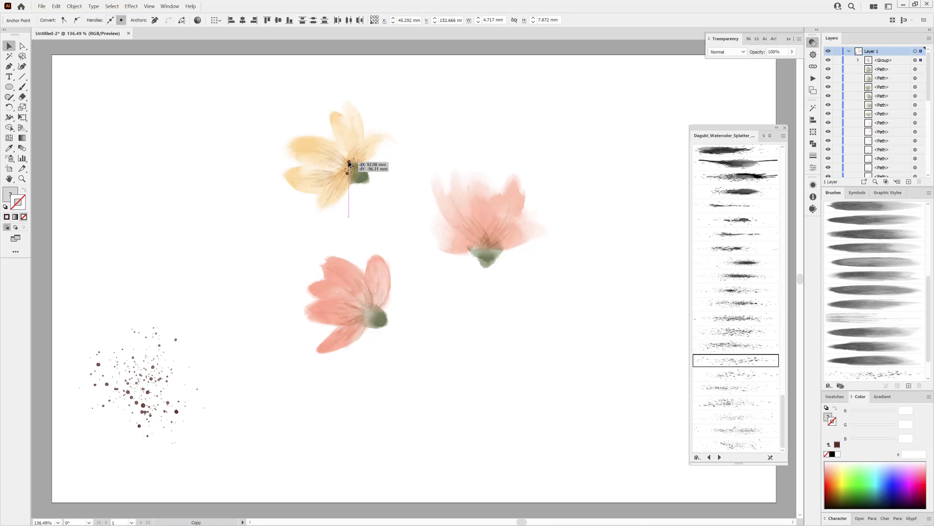
pyautogui.click(271, 226)
# Lasso another cluster of splatter dots, copy it onto the salmon flower's centre and fit it above the calyx
pyautogui.click(22, 56)
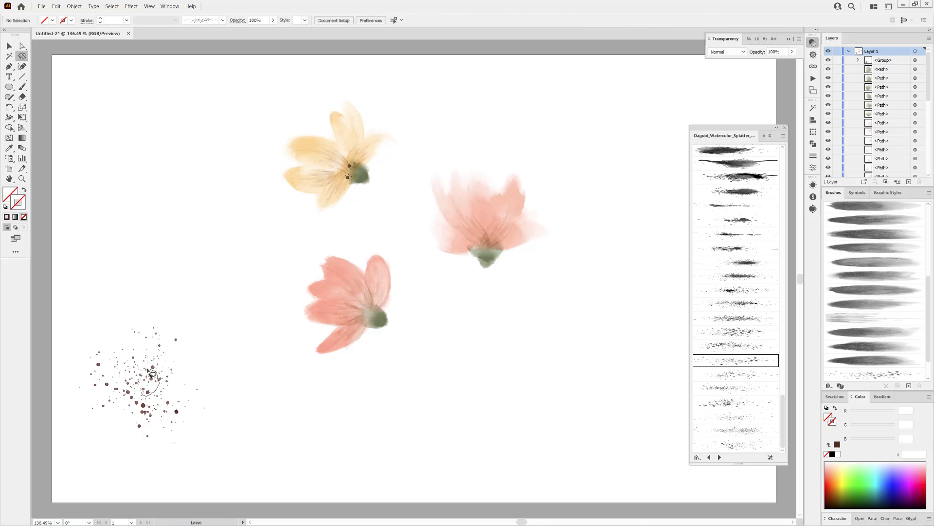
pyautogui.moveTo(148, 371)
pyautogui.mouseDown()
pyautogui.moveTo(146, 393)
pyautogui.moveTo(183, 385)
pyautogui.moveTo(473, 250)
pyautogui.moveTo(501, 255)
pyautogui.mouseUp()
pyautogui.hotkey('shift', 'e')
pyautogui.press('v')
pyautogui.click(544, 341)
# Lasso a further cluster of splatter dots and place a copy at the coral flower's centre next to the calyx
pyautogui.click(22, 56)
pyautogui.moveTo(117, 400); pyautogui.dragTo(364, 324)
pyautogui.moveTo(370, 317); pyautogui.dragTo(370, 317)
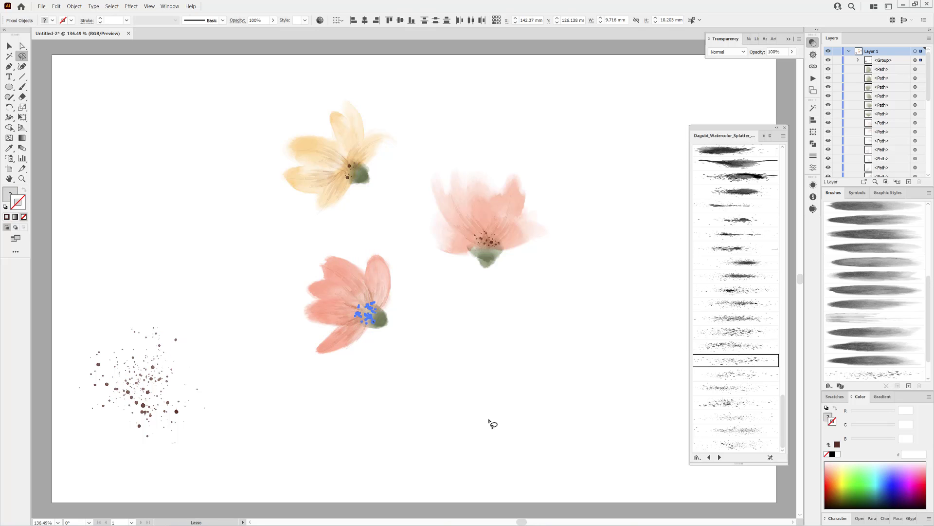
pyautogui.keyDown('ctrl'); pyautogui.click(489, 420); pyautogui.keyUp('ctrl')
# Delete the leftover splatter dots beside the flowers, keeping the copies at the flower centres
pyautogui.moveTo(50, 281); pyautogui.dragTo(237, 479)
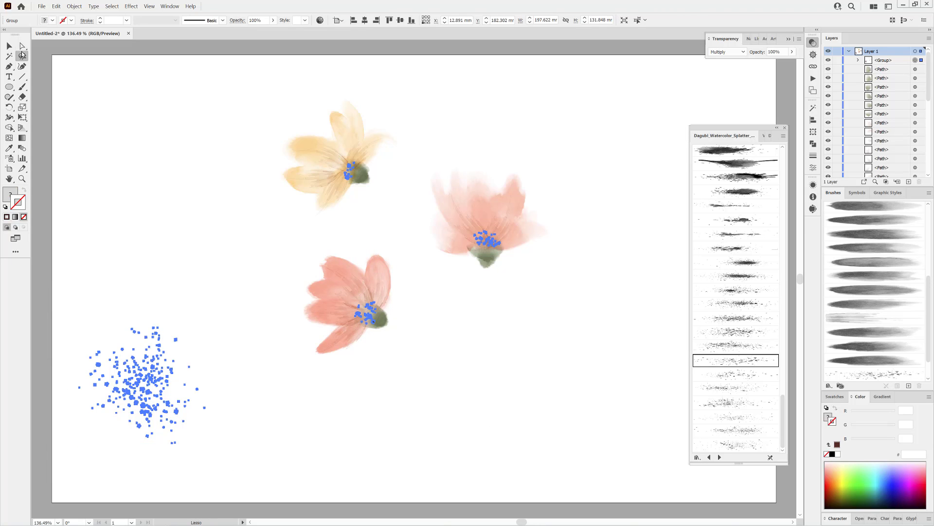
pyautogui.moveTo(21, 47); pyautogui.dragTo(49, 59)
pyautogui.moveTo(55, 276); pyautogui.dragTo(254, 482)
pyautogui.press('Delete')
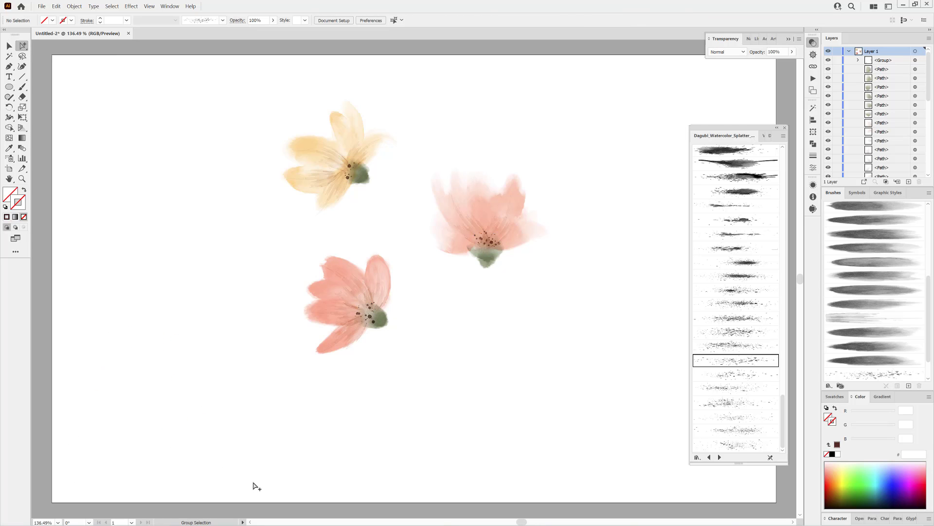
# Activate the Paintbrush and open the Dagubi_Short_Strokes_1-135 watercolor brush library
pyautogui.click(20, 87)
pyautogui.click(829, 386)
pyautogui.moveTo(867, 443)
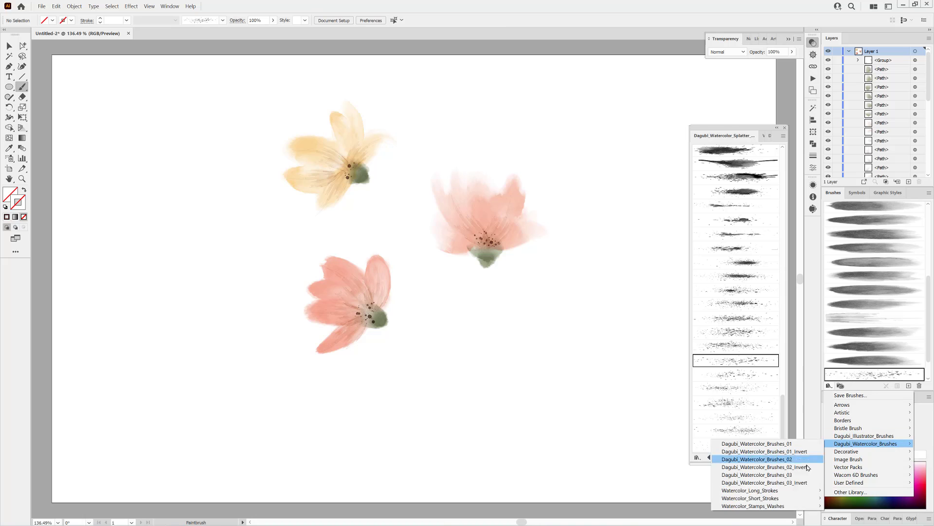
pyautogui.moveTo(796, 496)
pyautogui.click(656, 437)
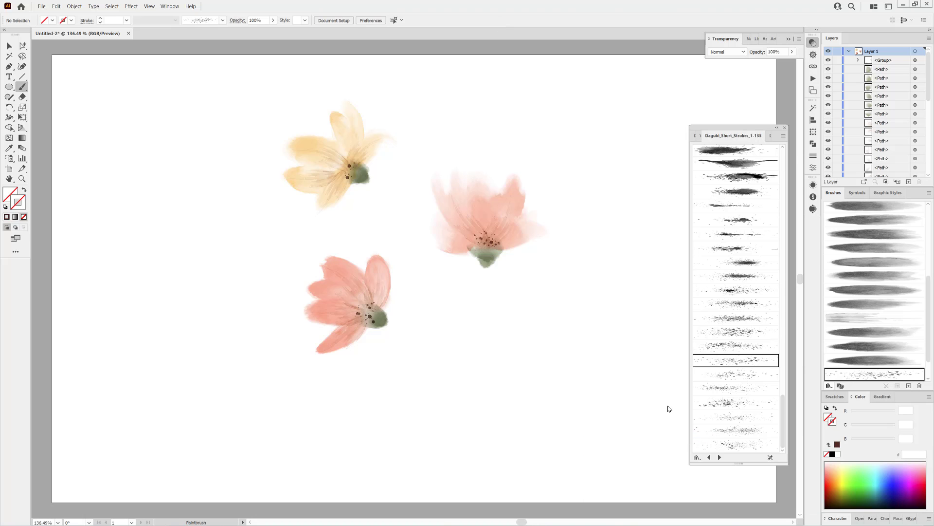
# Choose a dark, streaky brush from the short strokes library and set the stroke color to green #6e8857
pyautogui.moveTo(783, 168); pyautogui.dragTo(783, 366)
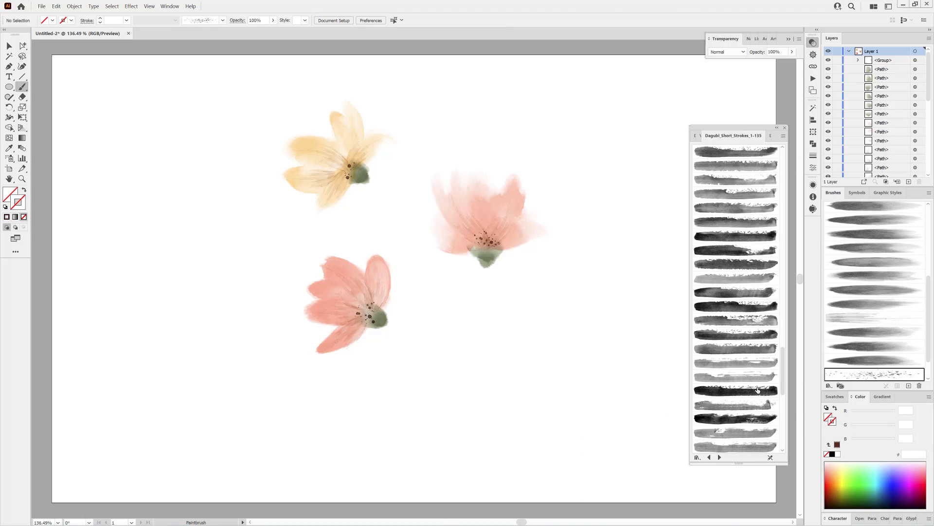
pyautogui.click(744, 363)
pyautogui.scroll(-3, 743, 314)
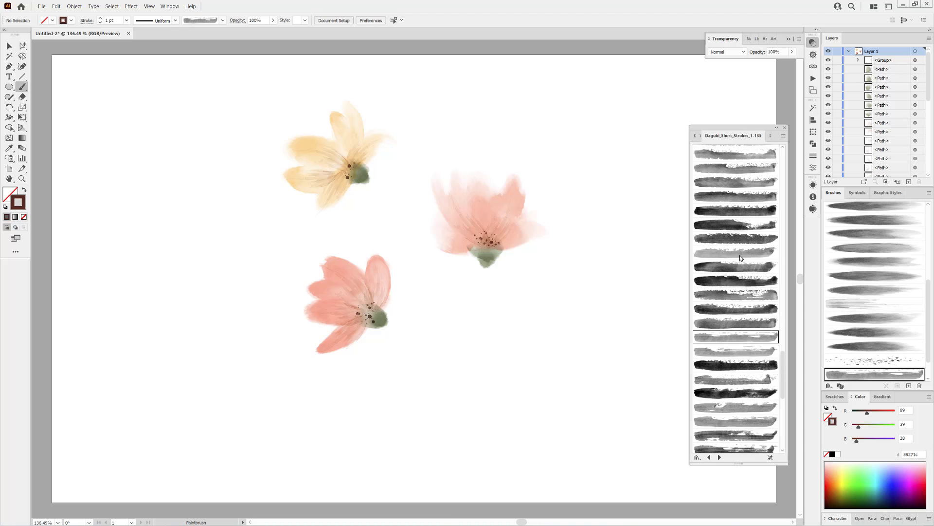
pyautogui.click(740, 410)
pyautogui.click(857, 492)
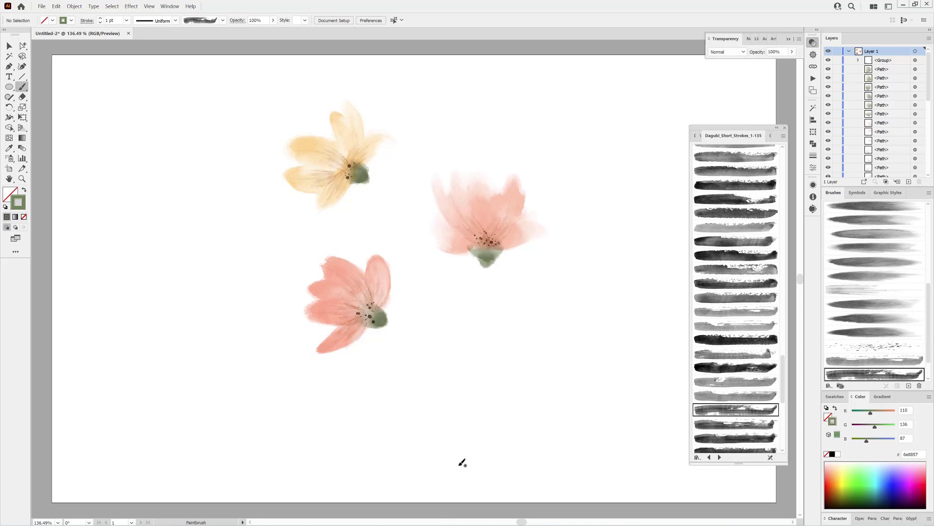
# Paint a curved stem down from the coral flower's calyx, with a 0.25 pt stroke and Darken blending
pyautogui.moveTo(425, 342); pyautogui.dragTo(382, 322)
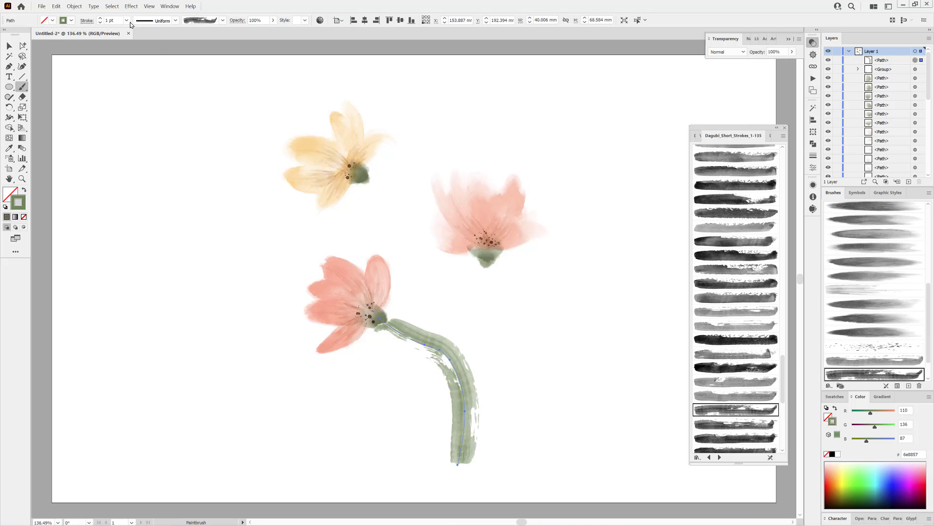
pyautogui.click(727, 52)
pyautogui.click(730, 73)
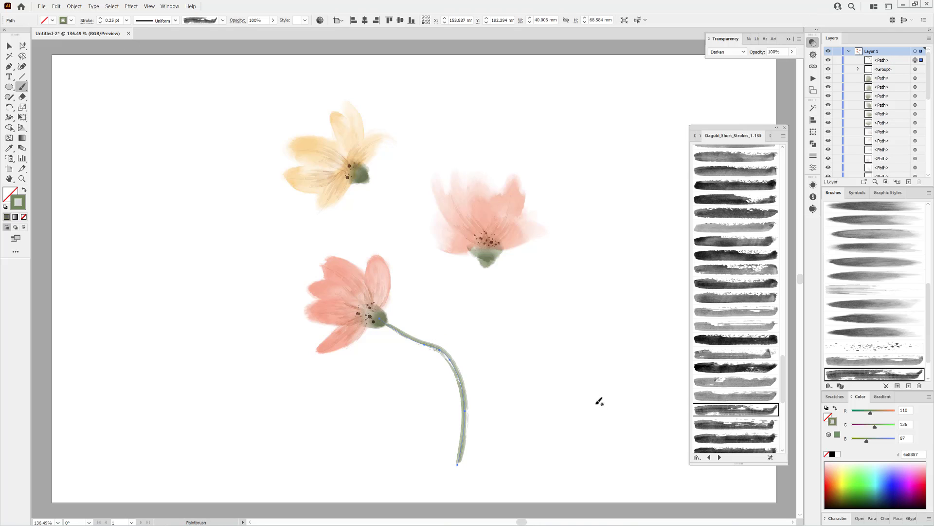
# Paint two more curved green stems, one for the salmon flower and one for the yellow flower, gathering at the base of the bouquet
pyautogui.hotkey('ctrl', 'shift', 'a')
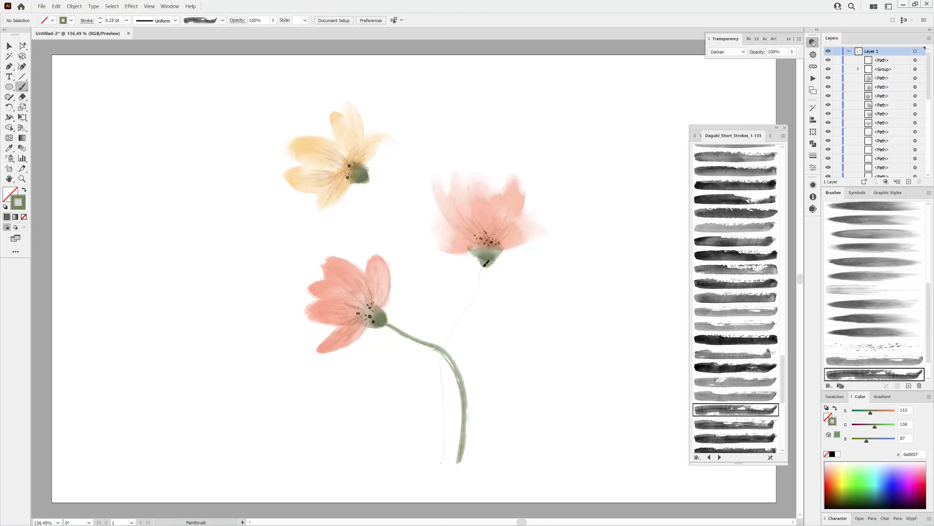
pyautogui.moveTo(486, 263); pyautogui.dragTo(487, 263)
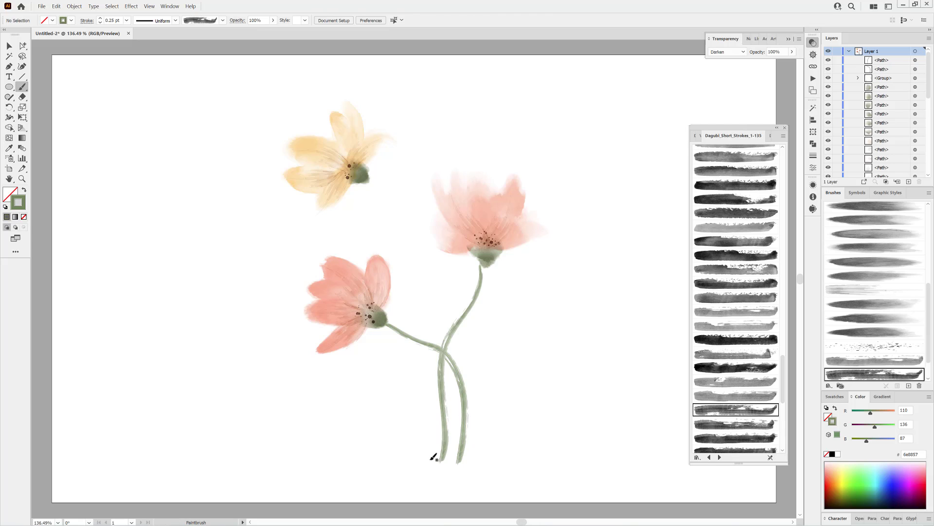
pyautogui.moveTo(372, 204); pyautogui.dragTo(369, 174)
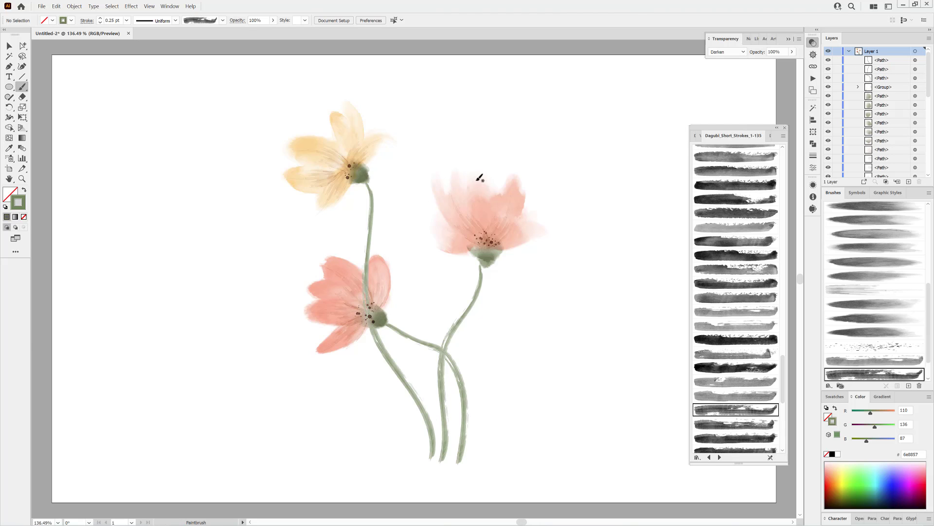
# Apply different short-stroke brushes to the existing stems, including Short_Strokes_119 for the coral flower's stem
pyautogui.keyDown('ctrl'); pyautogui.click(402, 383); pyautogui.keyUp('ctrl')
pyautogui.click(736, 424)
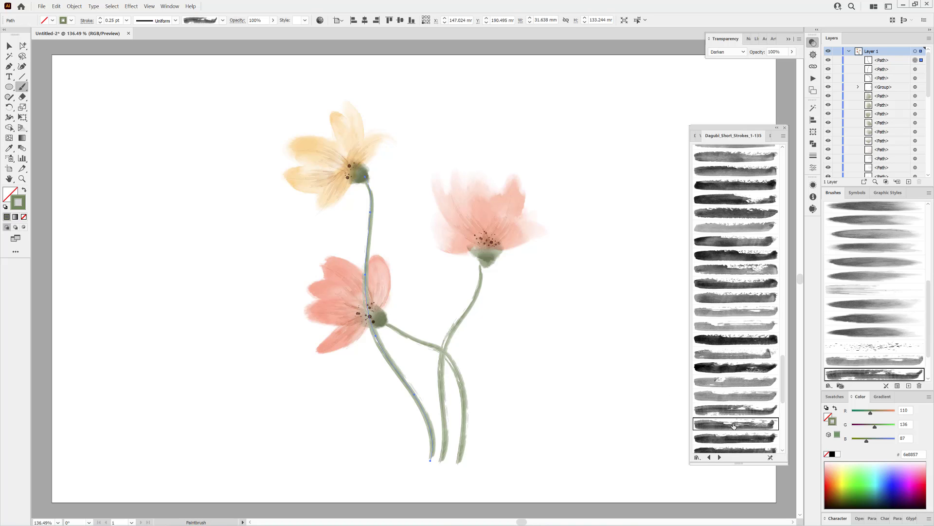
pyautogui.keyDown('ctrl'); pyautogui.click(468, 398); pyautogui.keyUp('ctrl')
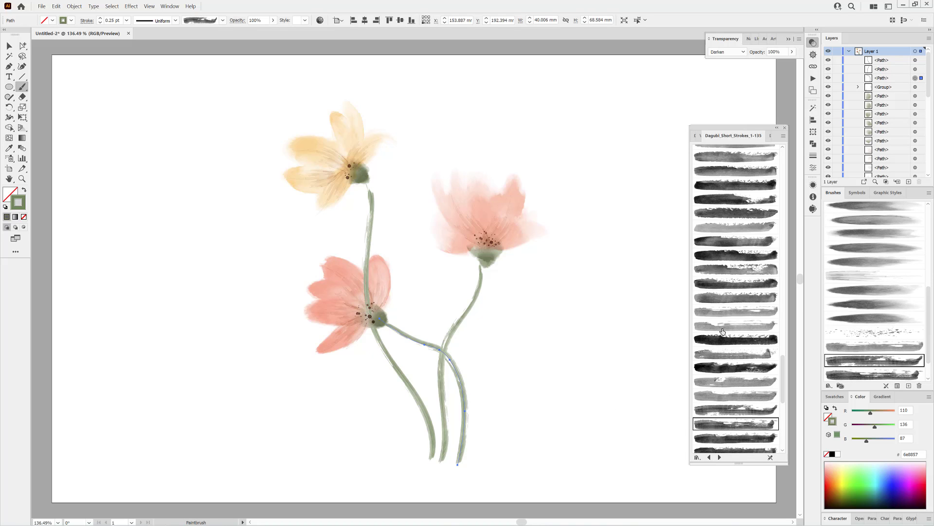
pyautogui.scroll(-3, 730, 280)
pyautogui.click(736, 406)
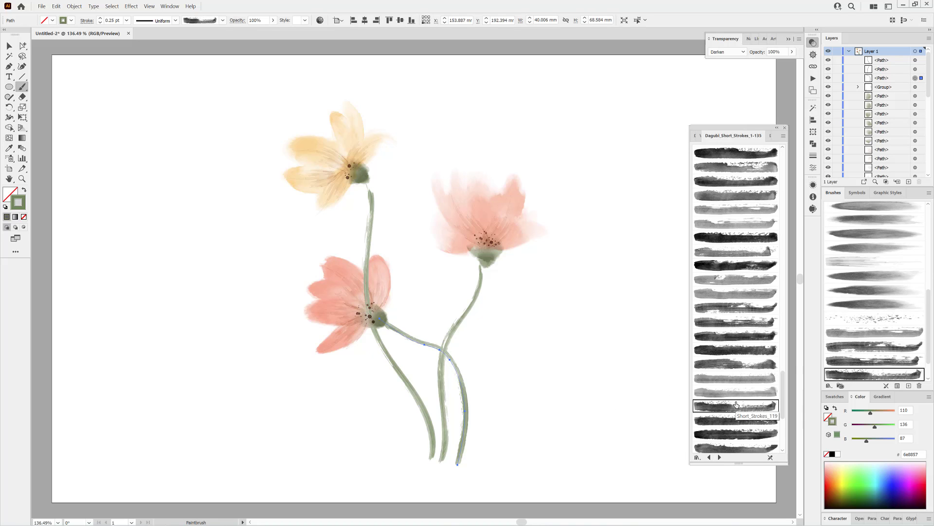
# Reshape the upper parts of the yellow and salmon flowers' stems by moving their anchor points so they join the calyxes
pyautogui.click(22, 45)
pyautogui.moveTo(366, 178); pyautogui.dragTo(365, 161)
pyautogui.moveTo(371, 212); pyautogui.dragTo(377, 211)
pyautogui.moveTo(364, 162); pyautogui.dragTo(363, 167)
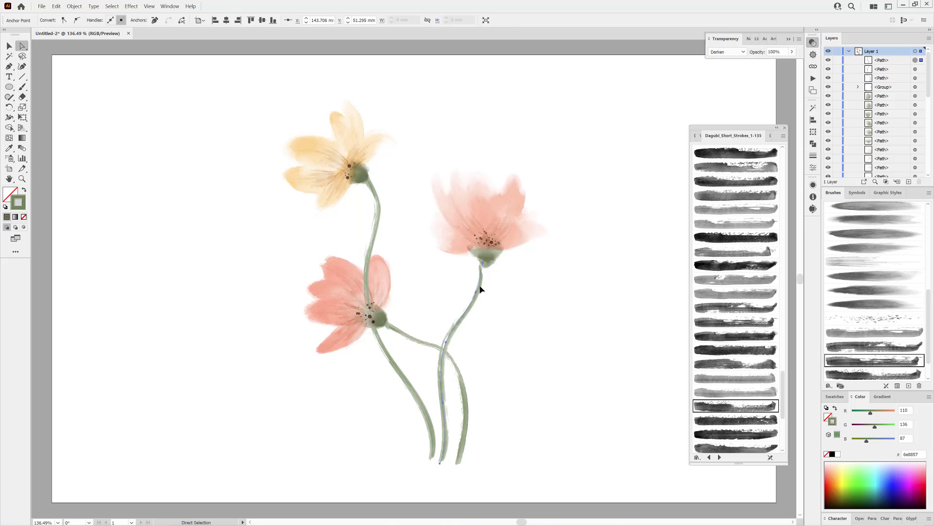
pyautogui.click(483, 263)
pyautogui.moveTo(484, 263); pyautogui.dragTo(486, 261)
pyautogui.click(554, 361)
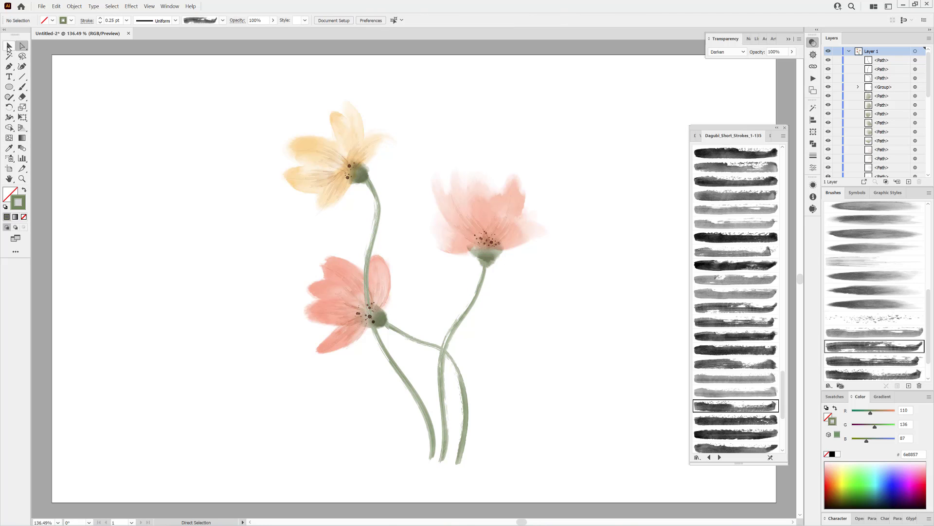
# Select all three stems and expand their appearance
pyautogui.click(9, 47)
pyautogui.moveTo(288, 419); pyautogui.dragTo(509, 380)
pyautogui.click(74, 5)
pyautogui.click(86, 96)
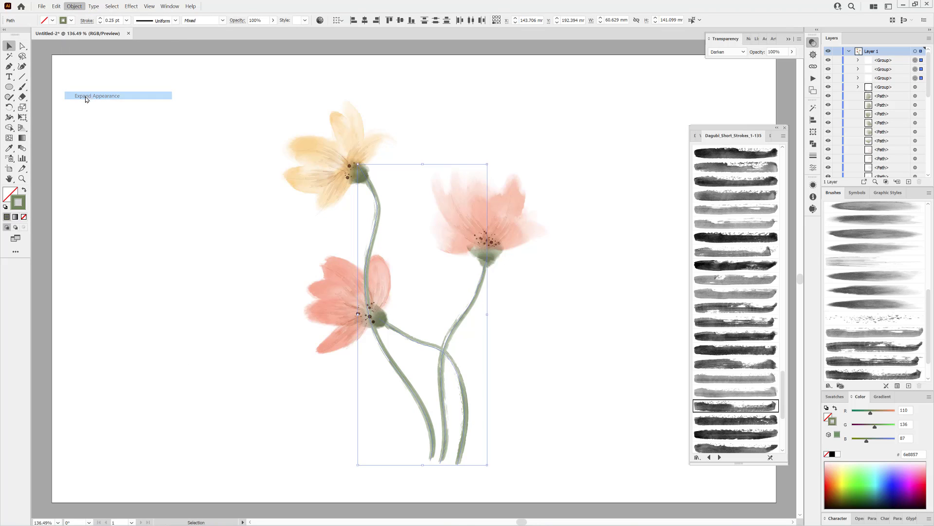
pyautogui.click(137, 225)
# Select the yellow flower's stem, hide the selection edges and erase the part that crosses the coral flower
pyautogui.click(22, 97)
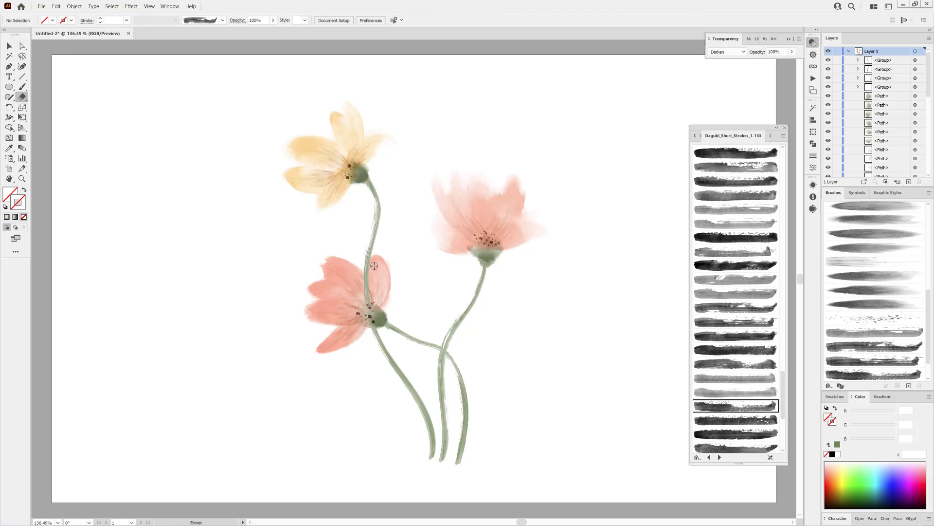
pyautogui.click(10, 45)
pyautogui.click(374, 237)
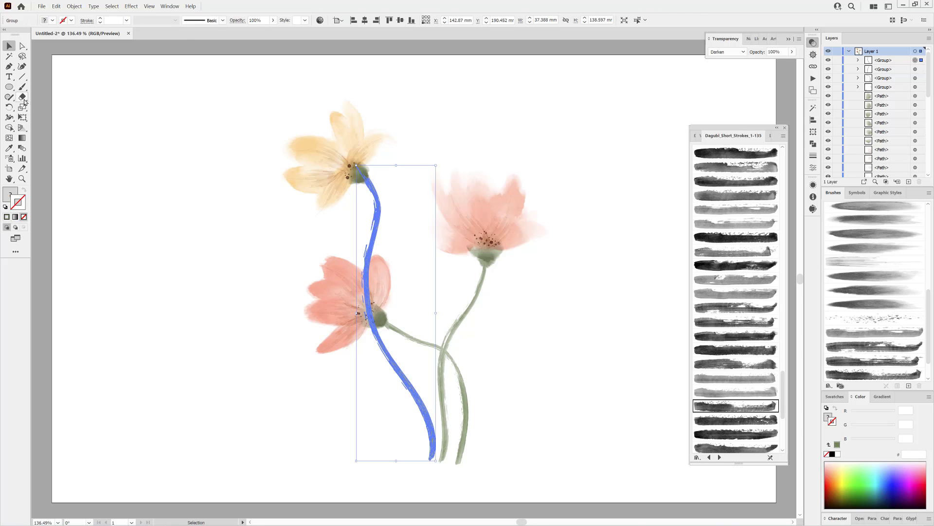
pyautogui.click(149, 5)
pyautogui.click(166, 216)
pyautogui.moveTo(373, 260)
pyautogui.mouseDown()
pyautogui.moveTo(365, 324)
pyautogui.moveTo(370, 268)
pyautogui.moveTo(367, 312)
pyautogui.moveTo(364, 291)
pyautogui.mouseUp()
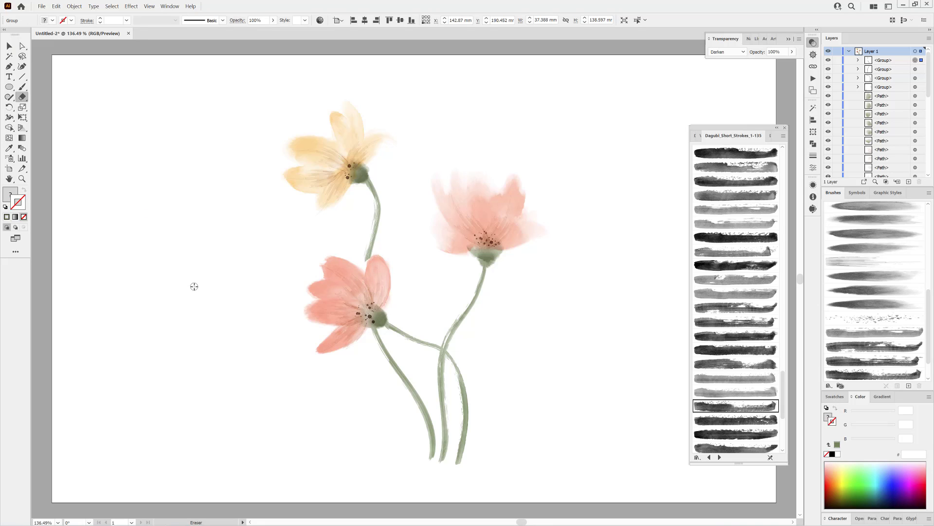
# Switch to the Warp tool, check its options and bend the yellow flower's stem into a less even curve
pyautogui.click(9, 117)
pyautogui.click(43, 127)
pyautogui.doubleClick(9, 118)
pyautogui.click(460, 340)
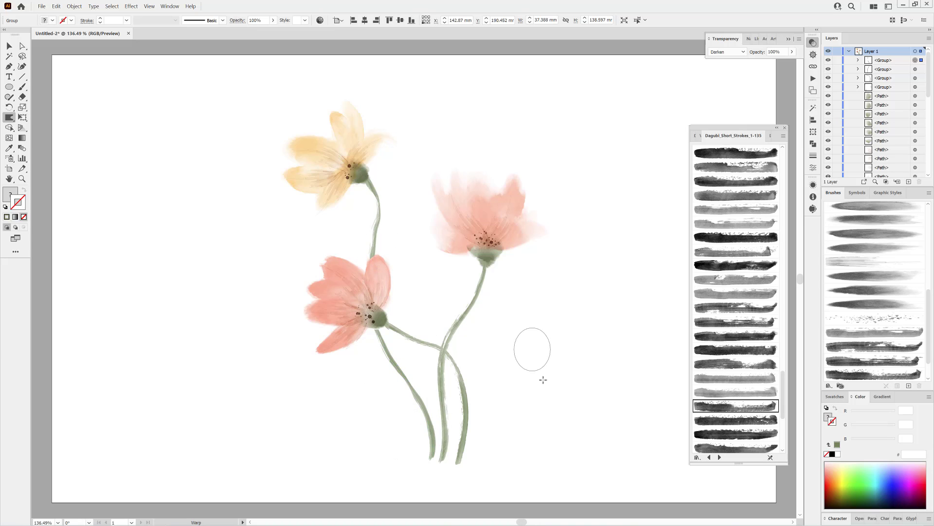
# Select the salmon flower's stem and warp its curve and lower end into a more irregular shape
pyautogui.press('ctrl')
pyautogui.keyDown('ctrl'); pyautogui.click(457, 328); pyautogui.keyUp('ctrl')
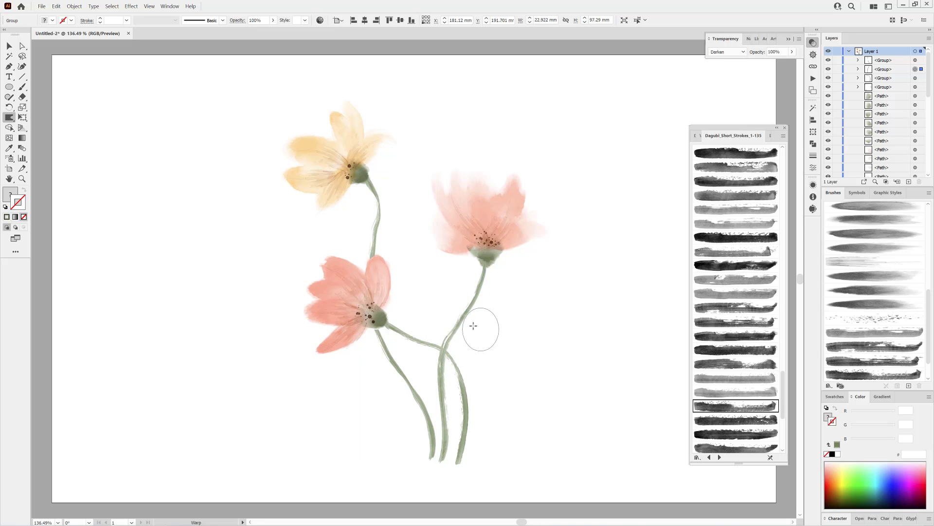
pyautogui.moveTo(438, 339); pyautogui.dragTo(445, 327)
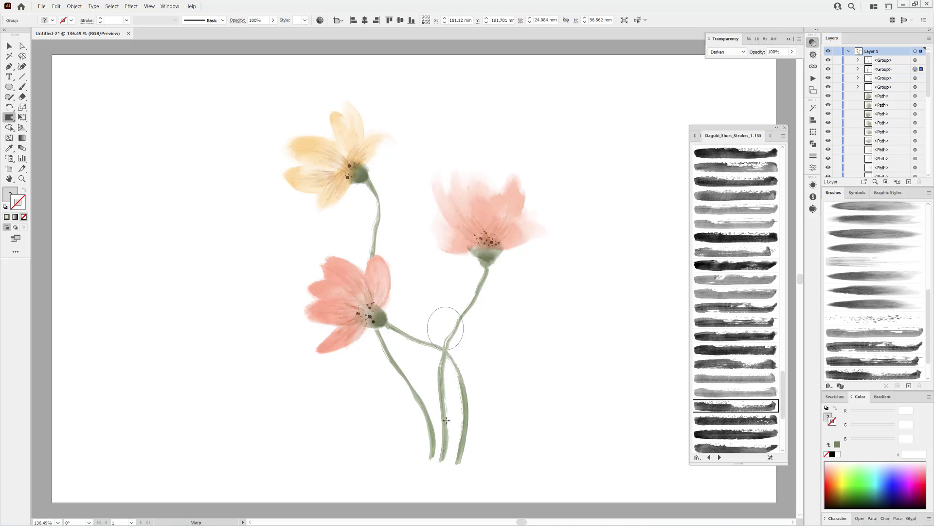
pyautogui.moveTo(441, 463); pyautogui.dragTo(456, 469)
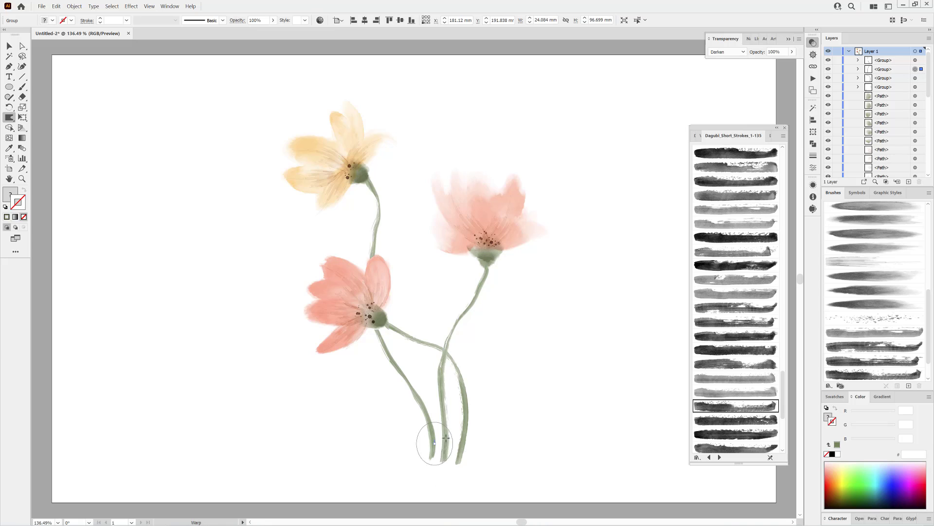
pyautogui.moveTo(436, 438)
pyautogui.mouseDown()
pyautogui.moveTo(455, 403)
pyautogui.moveTo(454, 377)
pyautogui.moveTo(471, 381)
pyautogui.moveTo(459, 388)
pyautogui.mouseUp()
# Select the coral flower's stem, warp its bend and lower end, and deselect it
pyautogui.keyDown('ctrl'); pyautogui.click(471, 412); pyautogui.keyUp('ctrl')
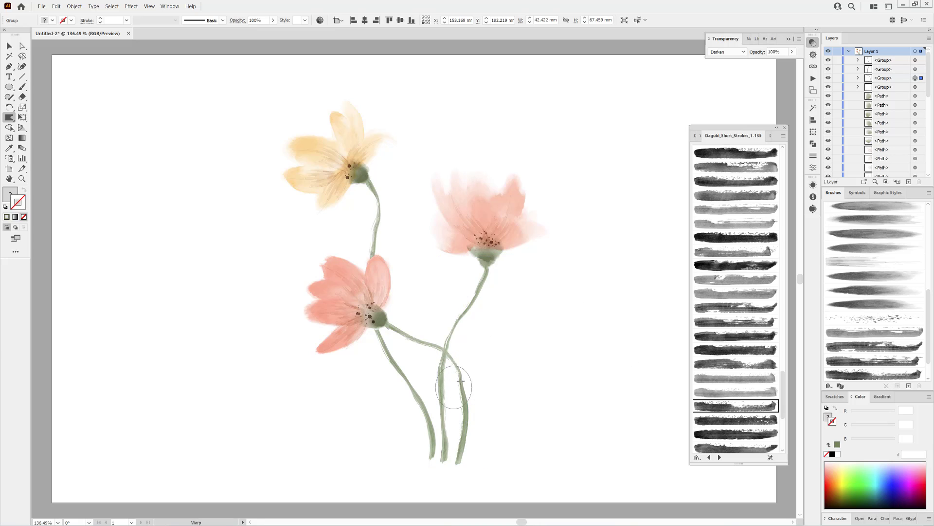
pyautogui.moveTo(411, 354)
pyautogui.mouseDown()
pyautogui.moveTo(419, 331)
pyautogui.moveTo(404, 335)
pyautogui.moveTo(417, 353)
pyautogui.mouseUp()
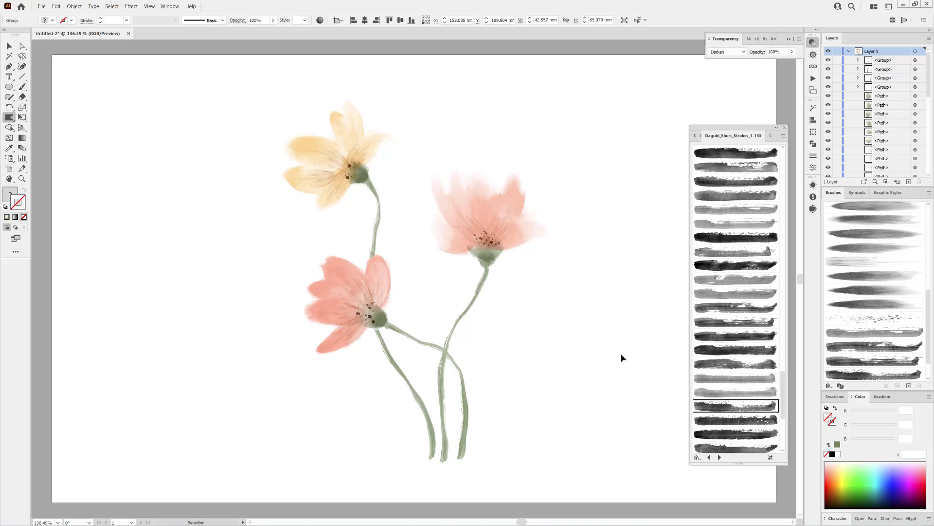
pyautogui.keyDown('ctrl'); pyautogui.click(622, 356); pyautogui.keyUp('ctrl')
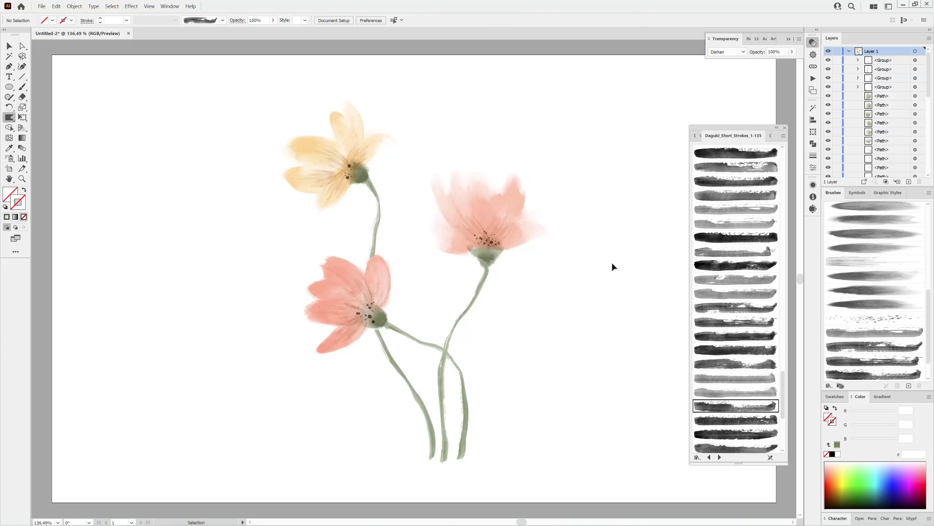
# Paint a leaf beside the stems' base with a lighter short-stroke brush, a 1 pt stroke and a width profile tapered at both ends
pyautogui.click(750, 290)
pyautogui.press('b')
pyautogui.click(176, 20)
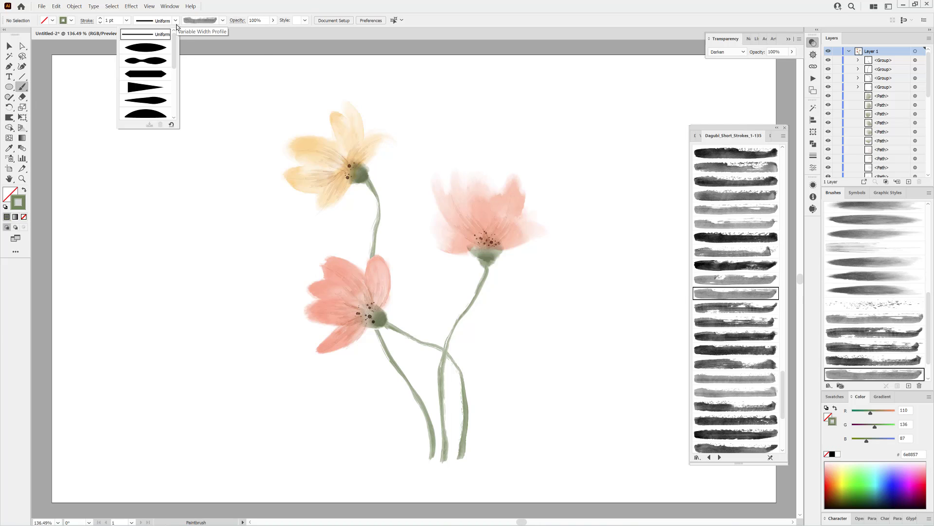
pyautogui.click(156, 48)
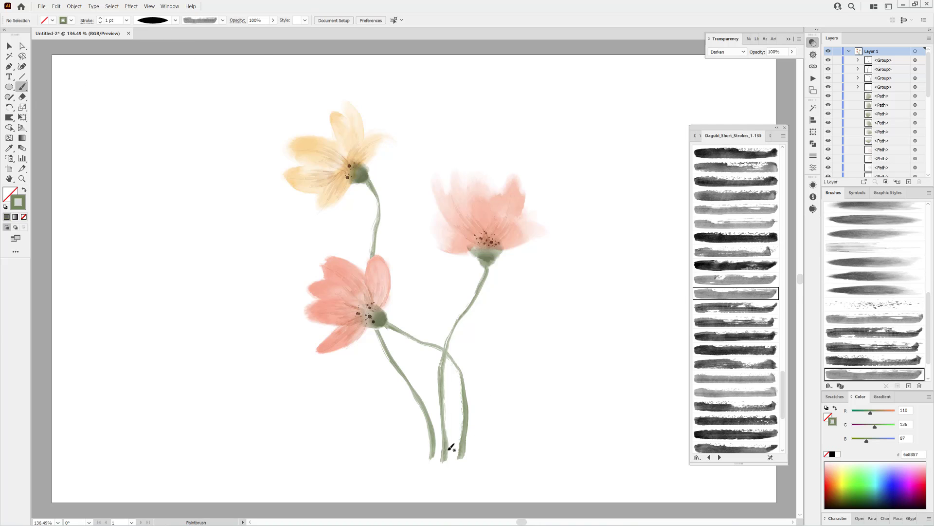
pyautogui.moveTo(483, 362); pyautogui.dragTo(486, 395)
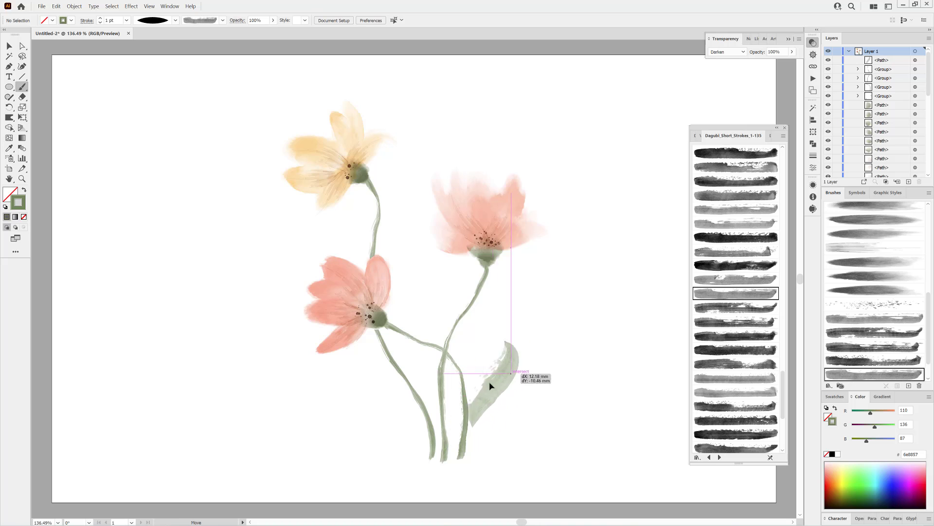
# Pick another short-stroke brush with a 0.907 pt stroke, delete the first leaf and paint a replacement angled outward from the stems' base
pyautogui.scroll(5, 735, 263)
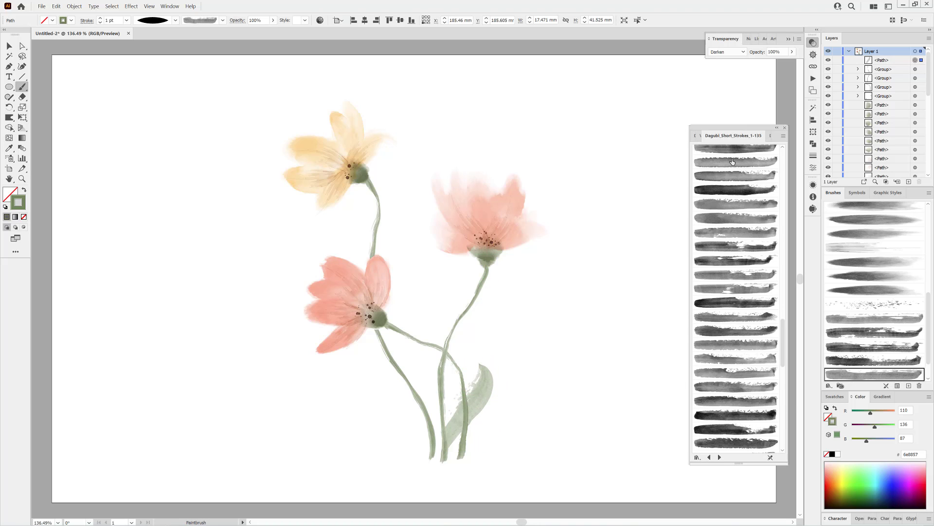
pyautogui.click(736, 233)
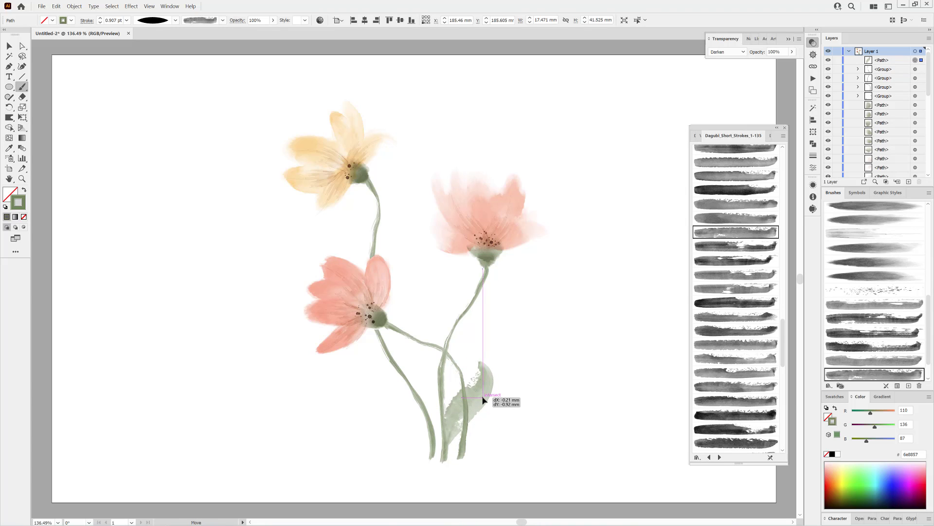
pyautogui.press('Delete')
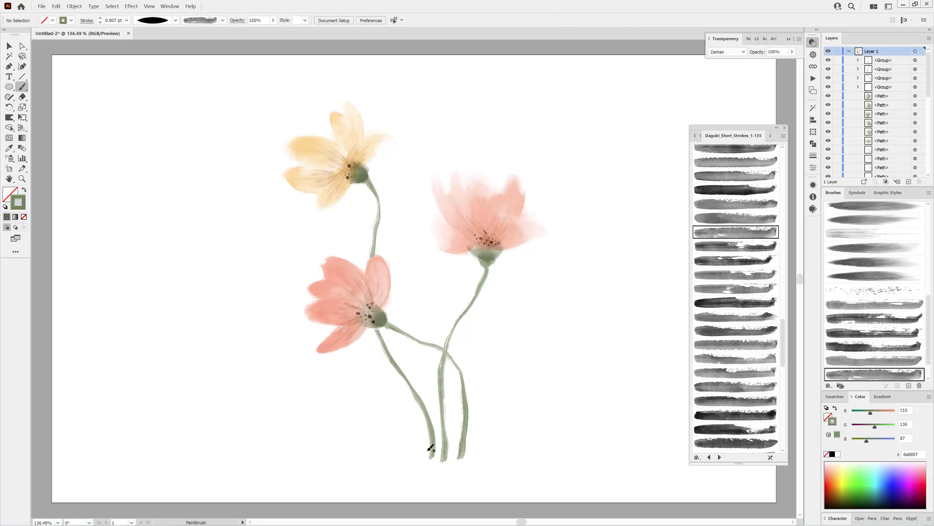
pyautogui.moveTo(467, 407); pyautogui.dragTo(505, 391)
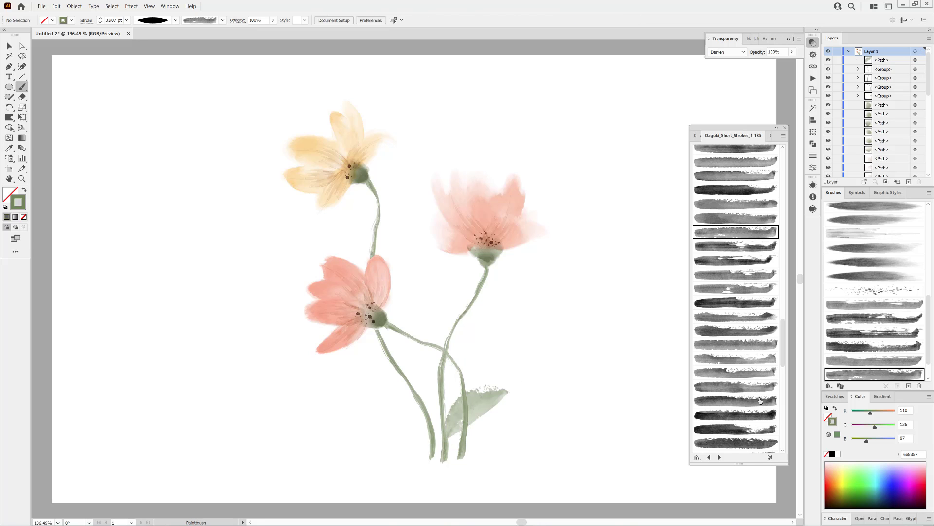
# Choose a tapered brush from the next short strokes library and paint a 1.229 pt leaf on the opposite side of the stems
pyautogui.moveTo(784, 171)
pyautogui.mouseDown()
pyautogui.moveTo(781, 383)
pyautogui.moveTo(789, 321)
pyautogui.mouseUp()
pyautogui.click(739, 289)
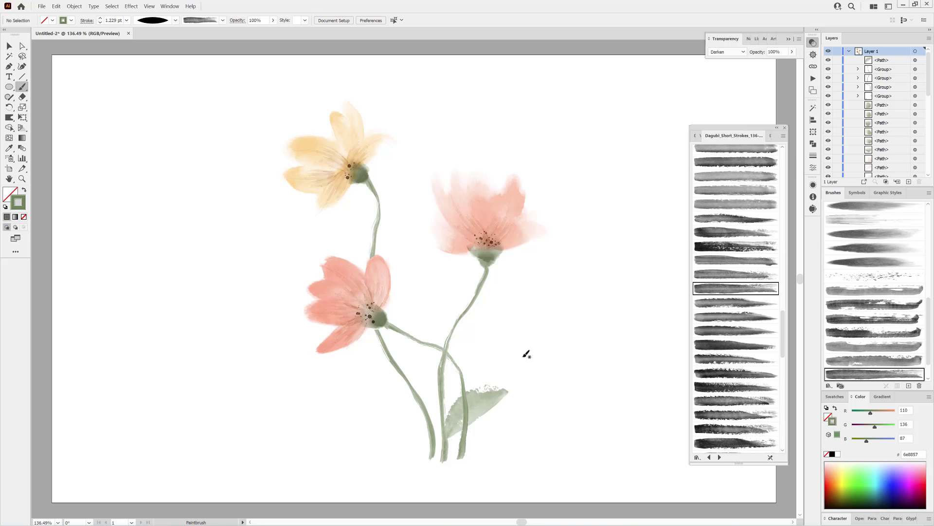
pyautogui.moveTo(372, 372); pyautogui.dragTo(370, 367)
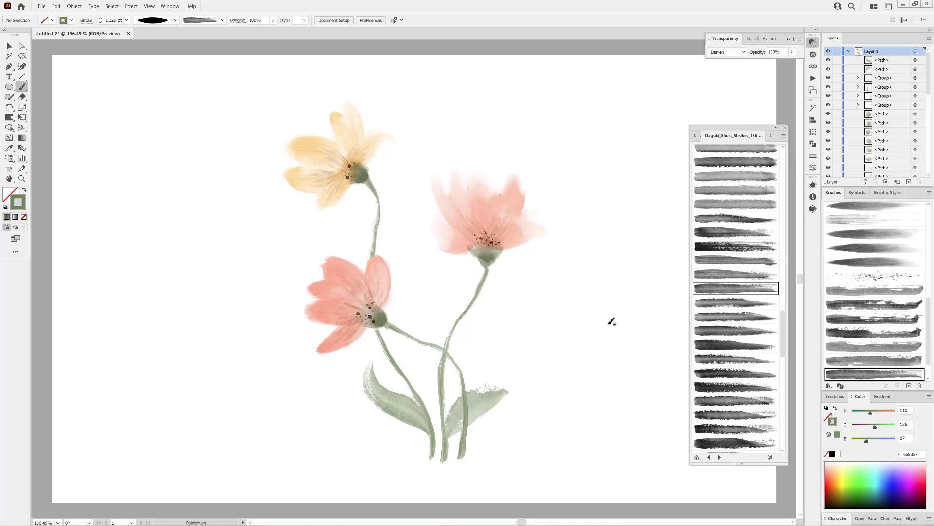
# Paint a low outward leaf at the stems' base and an upright leaf above the lower-left flower's side stem, using two different short-stroke brushes
pyautogui.click(733, 274)
pyautogui.moveTo(350, 444); pyautogui.dragTo(398, 442)
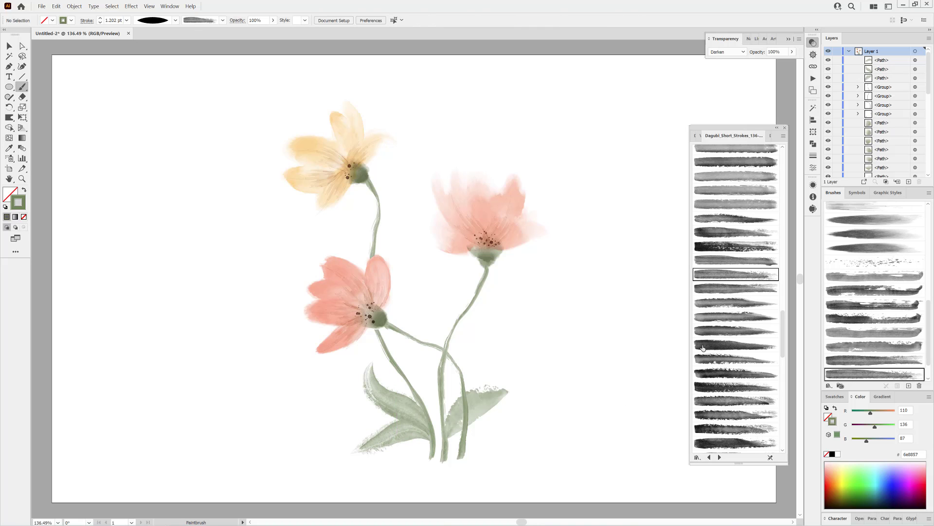
pyautogui.scroll(-3, 702, 347)
pyautogui.scroll(-3, 737, 374)
pyautogui.click(732, 406)
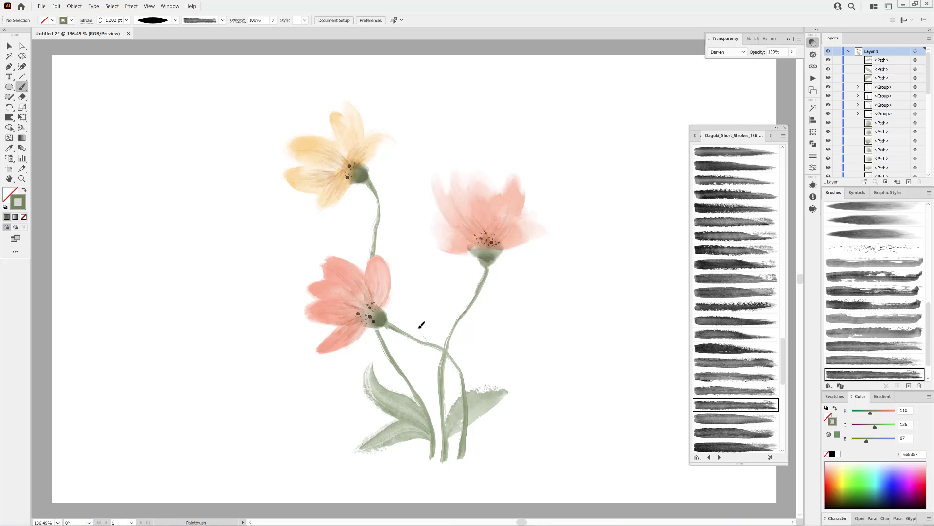
pyautogui.moveTo(422, 325); pyautogui.dragTo(408, 273)
# Paint a leaf crossing the middle of the stems and a long leaf curving outward from the right flower's stem, with two further short-stroke brushes
pyautogui.click(736, 390)
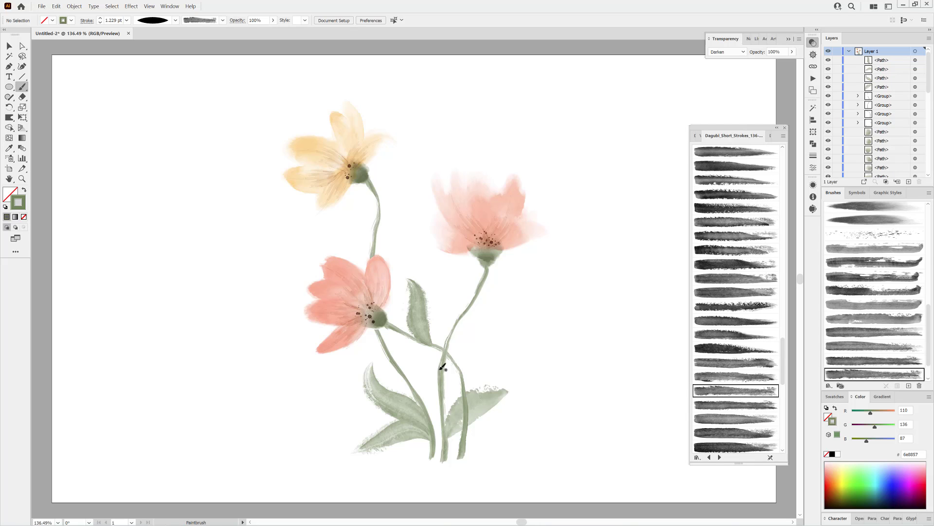
pyautogui.moveTo(419, 358); pyautogui.dragTo(400, 348)
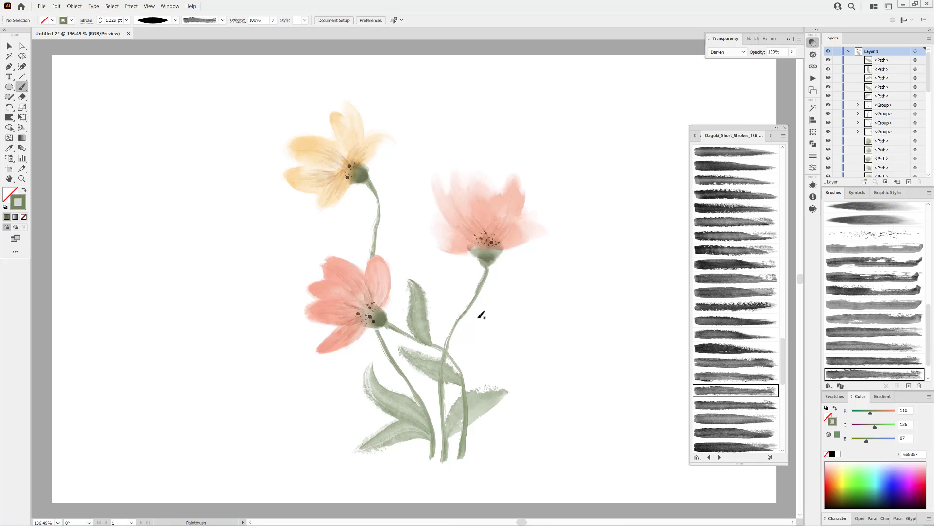
pyautogui.click(737, 419)
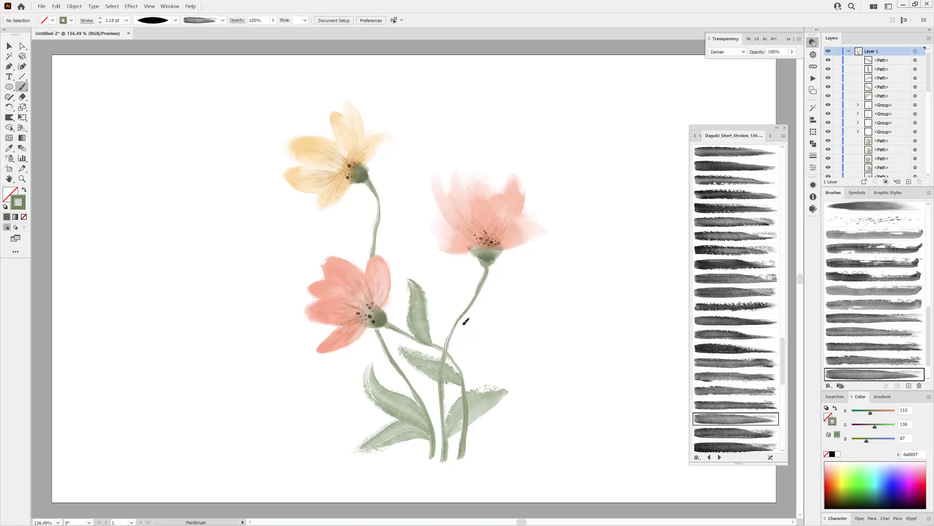
pyautogui.moveTo(534, 291); pyautogui.dragTo(534, 292)
# Paint a small upright leaf beside the right flower's stem and a leaf on the yellow flower's stem, choosing a new short-stroke brush for each
pyautogui.scroll(-2, 730, 377)
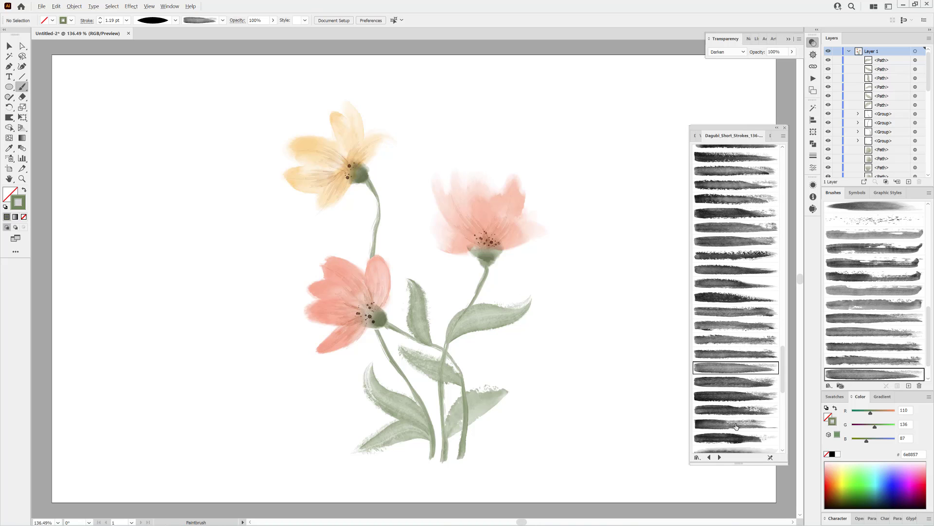
pyautogui.click(737, 424)
pyautogui.moveTo(454, 298); pyautogui.dragTo(466, 303)
pyautogui.scroll(-2, 730, 386)
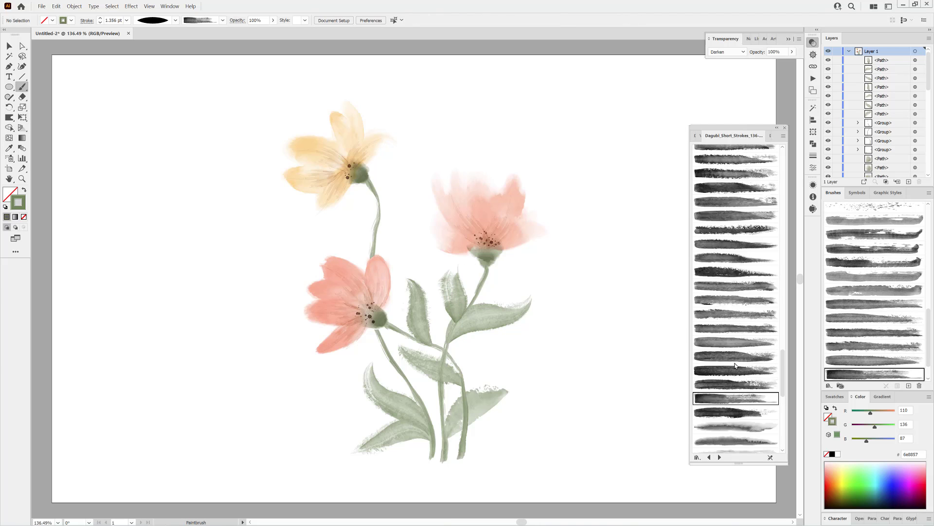
pyautogui.click(733, 392)
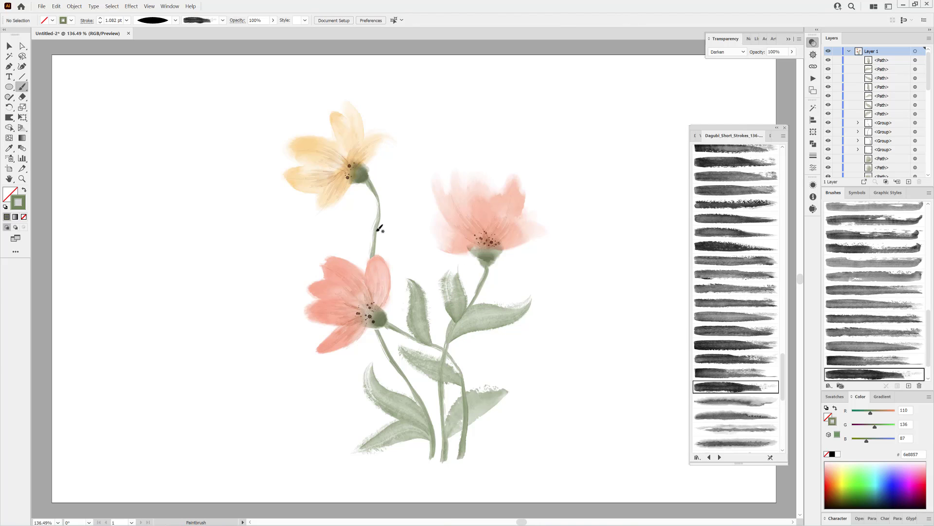
pyautogui.moveTo(411, 185); pyautogui.dragTo(413, 184)
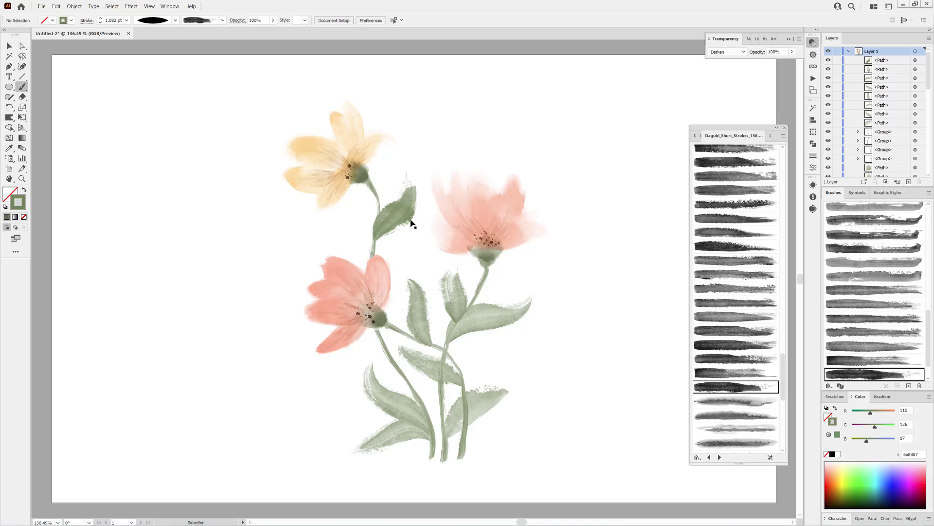
# Apply a lighter short-stroke brush to the yellow flower's leaf, shorten the leaf and set its stroke to 0.9 pt
pyautogui.scroll(-8, 735, 292)
pyautogui.click(749, 205)
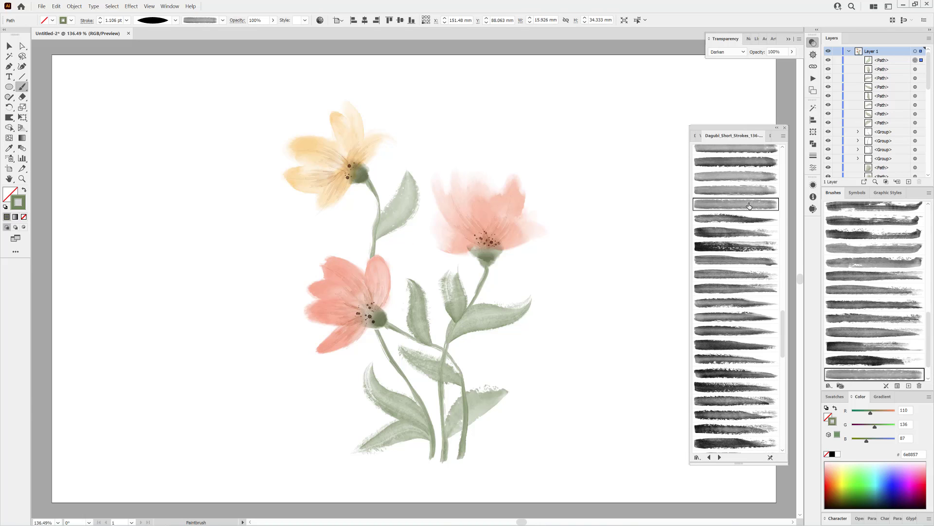
pyautogui.moveTo(409, 171); pyautogui.dragTo(398, 195)
pyautogui.moveTo(389, 223); pyautogui.dragTo(392, 228)
pyautogui.click(100, 23)
pyautogui.click(100, 22)
pyautogui.keyDown('ctrl'); pyautogui.click(107, 54); pyautogui.keyUp('ctrl')
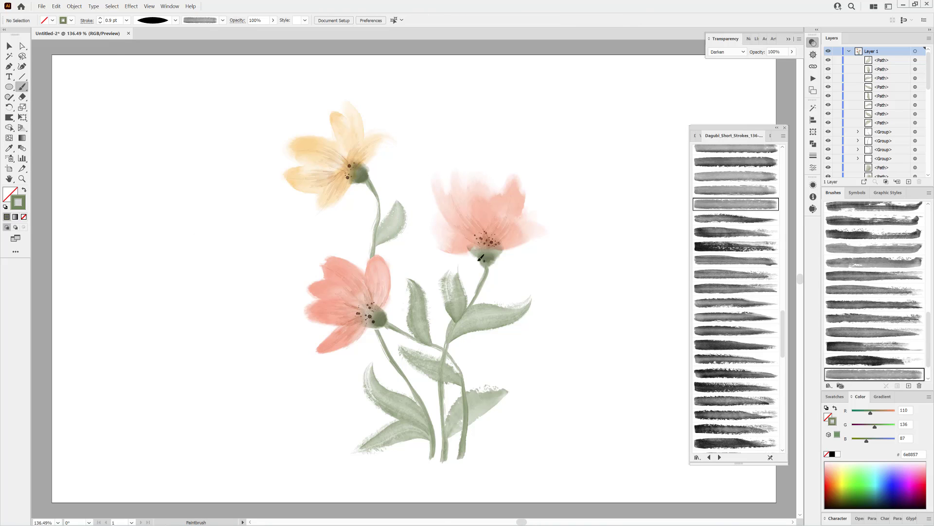
# Paint a leaf on the opposite side of the yellow flower's stem with another grainy, light short-stroke brush
pyautogui.scroll(4, 742, 248)
pyautogui.click(737, 154)
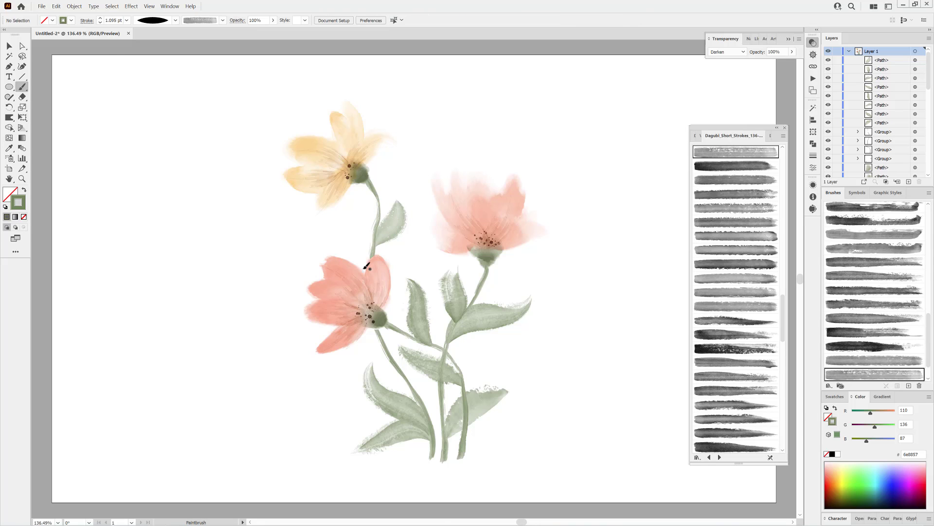
pyautogui.moveTo(350, 238); pyautogui.dragTo(342, 224)
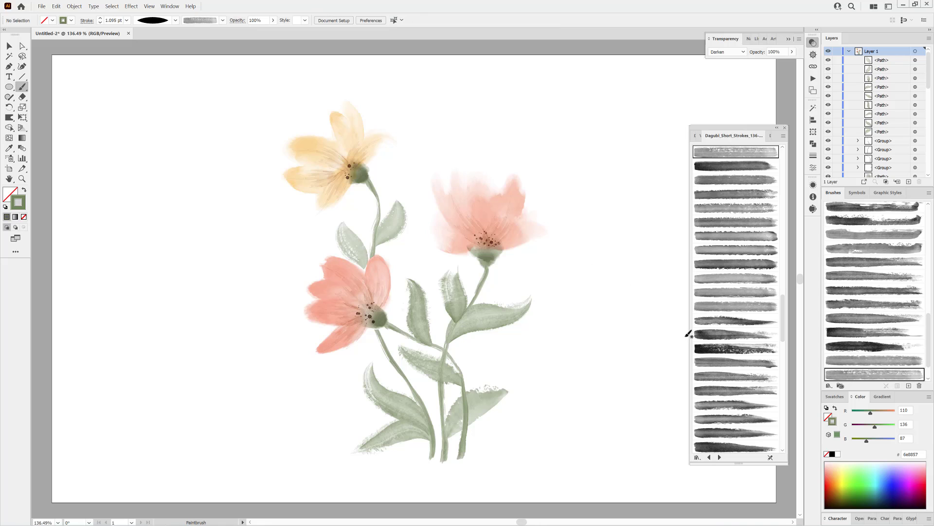
# Paint a vertical wash behind the stems with the Stamps_Washes_116 brush, a 6 pt stroke, light green b2d3a6 and Draw Behind mode
pyautogui.click(699, 137)
pyautogui.click(768, 136)
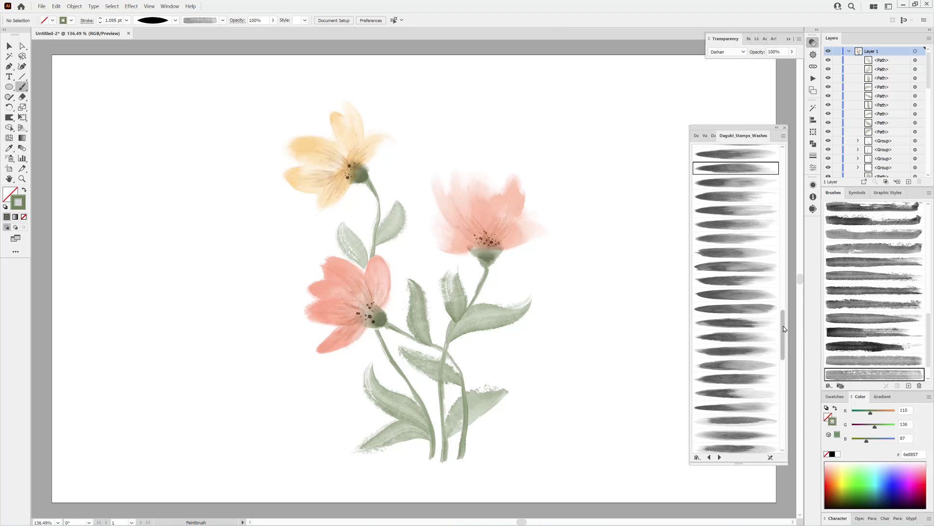
pyautogui.moveTo(783, 333); pyautogui.dragTo(785, 421)
pyautogui.click(730, 262)
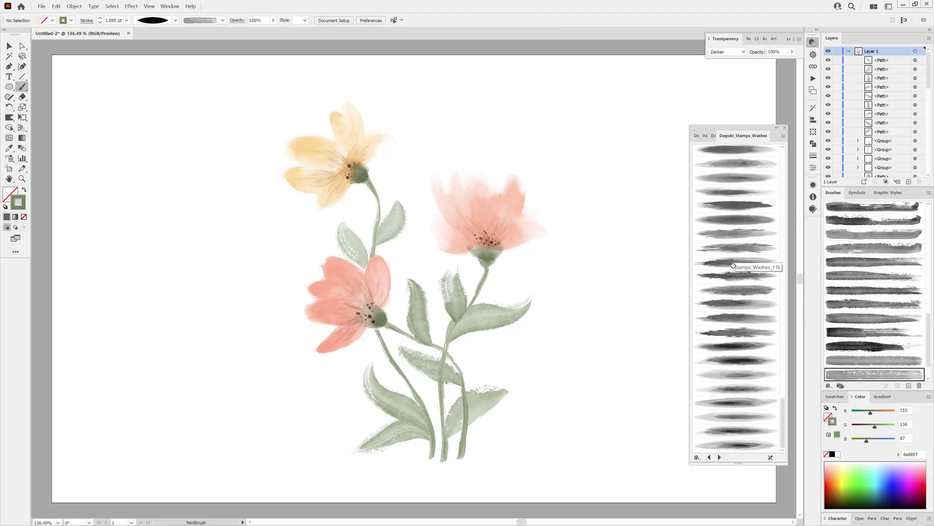
pyautogui.click(15, 227)
pyautogui.moveTo(881, 427); pyautogui.dragTo(889, 429)
pyautogui.click(126, 20)
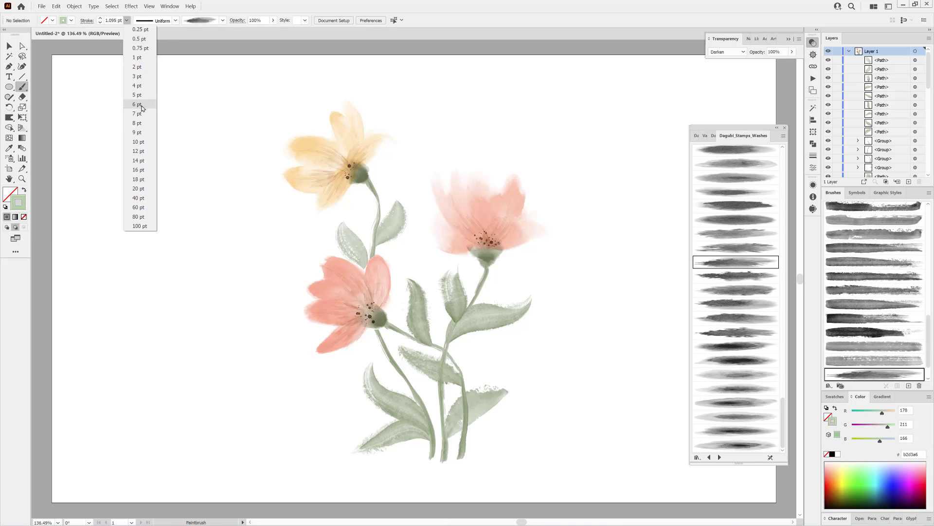
pyautogui.click(134, 100)
pyautogui.moveTo(441, 380)
pyautogui.mouseDown()
pyautogui.moveTo(431, 273)
pyautogui.moveTo(444, 182)
pyautogui.mouseUp()
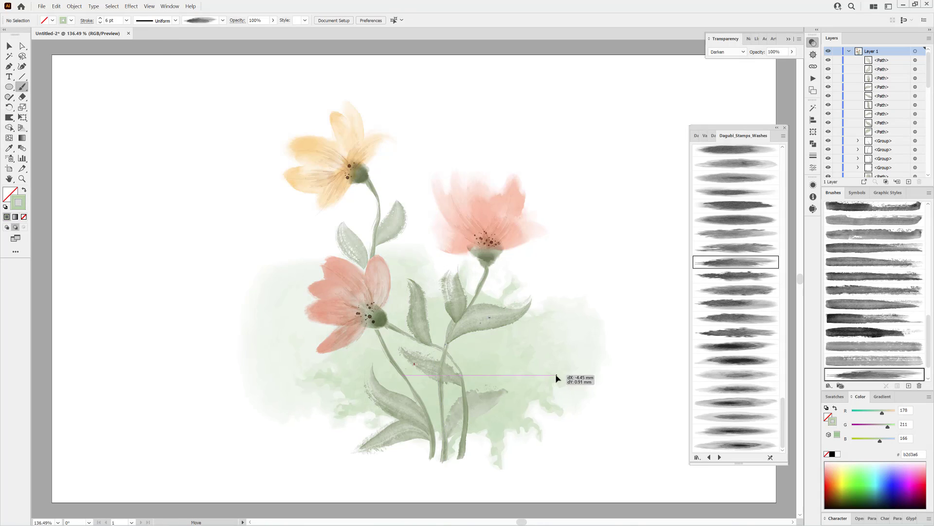
# Reduce the green wash to 3 pt, give it another wash brush, reposition it behind the stems and recolor it to c9d395
pyautogui.click(100, 23)
pyautogui.click(100, 23)
pyautogui.click(101, 23)
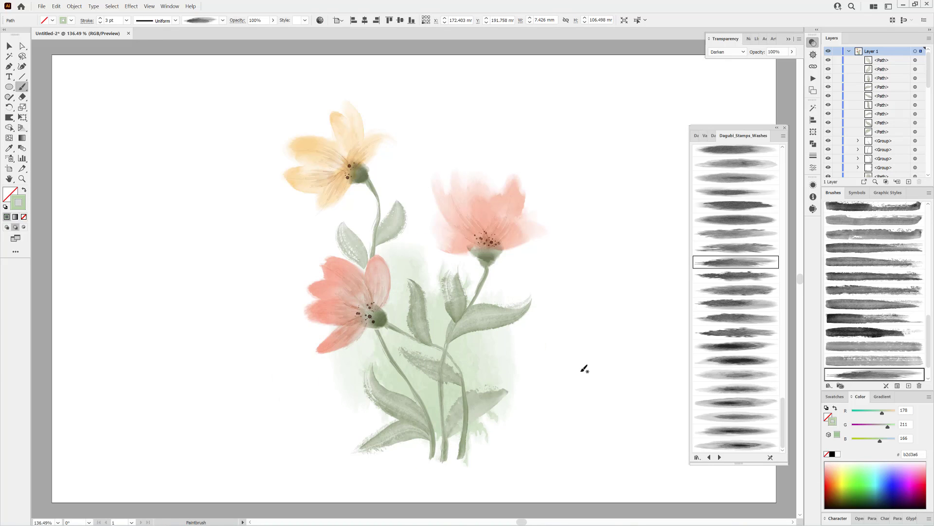
pyautogui.moveTo(486, 359); pyautogui.dragTo(482, 359)
pyautogui.click(745, 234)
pyautogui.moveTo(425, 386); pyautogui.dragTo(445, 387)
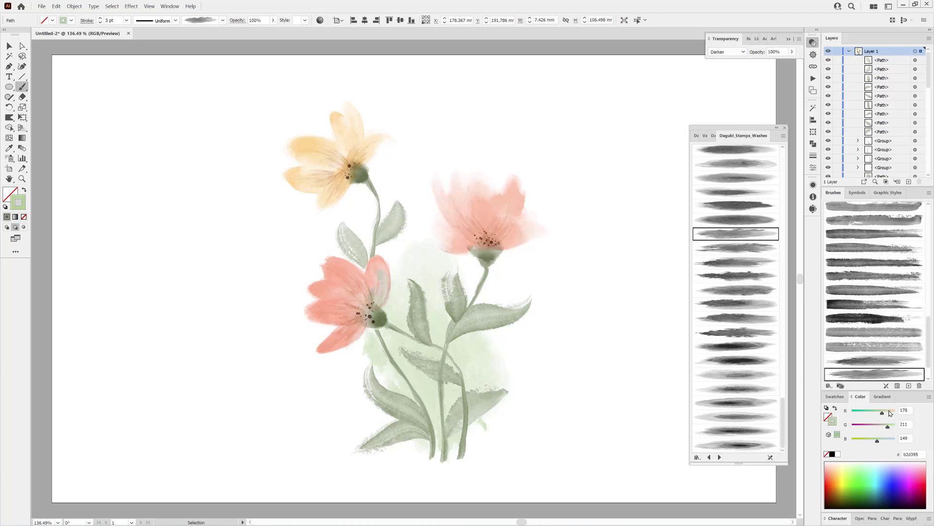
pyautogui.keyDown('ctrl'); pyautogui.click(663, 349); pyautogui.keyUp('ctrl')
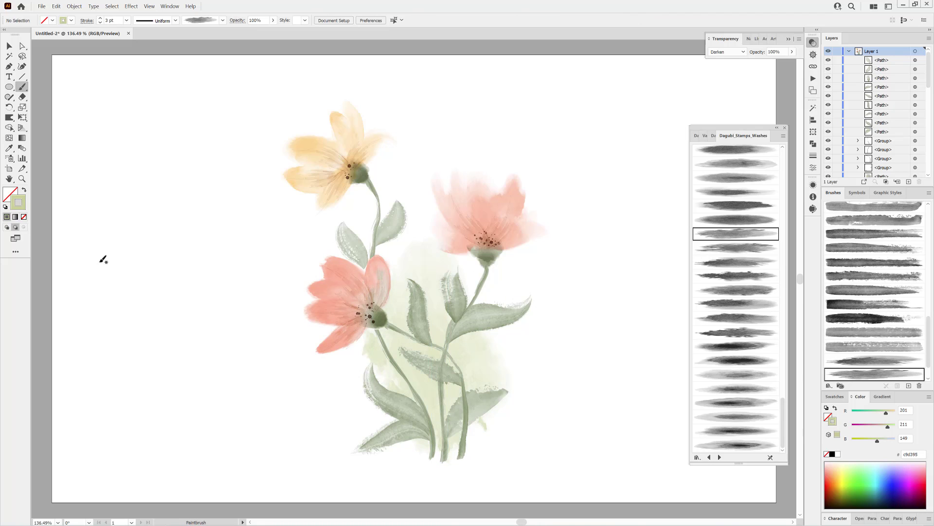
# Paint splatters across the lower leaves with a watercolor splatter brush, dark green 6d7752 and Multiply blending
pyautogui.click(696, 136)
pyautogui.click(733, 375)
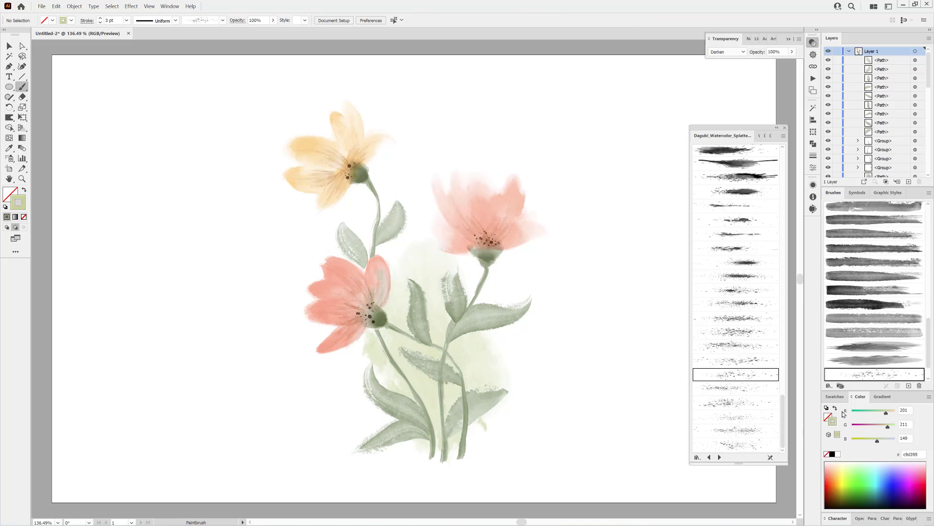
pyautogui.moveTo(885, 412); pyautogui.dragTo(873, 426)
pyautogui.click(727, 52)
pyautogui.click(720, 77)
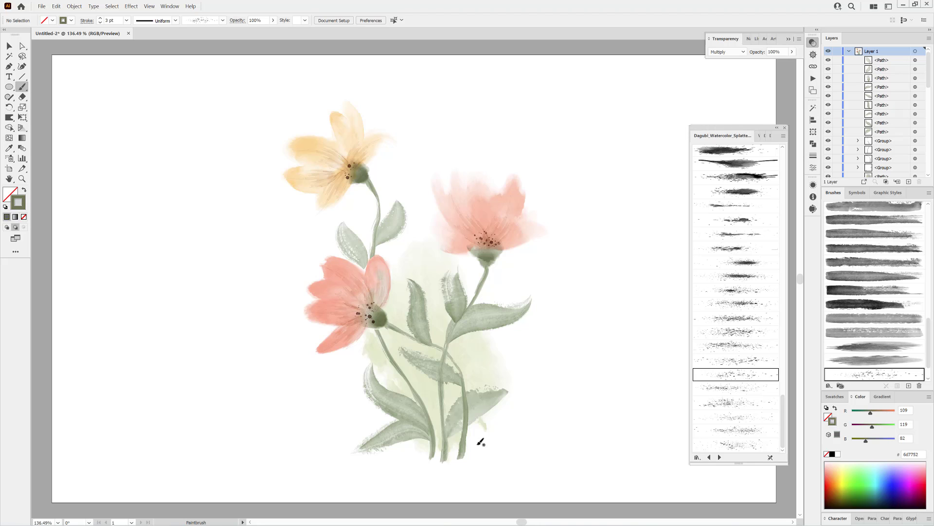
pyautogui.moveTo(435, 339)
pyautogui.mouseDown()
pyautogui.moveTo(559, 388)
pyautogui.moveTo(553, 382)
pyautogui.mouseUp()
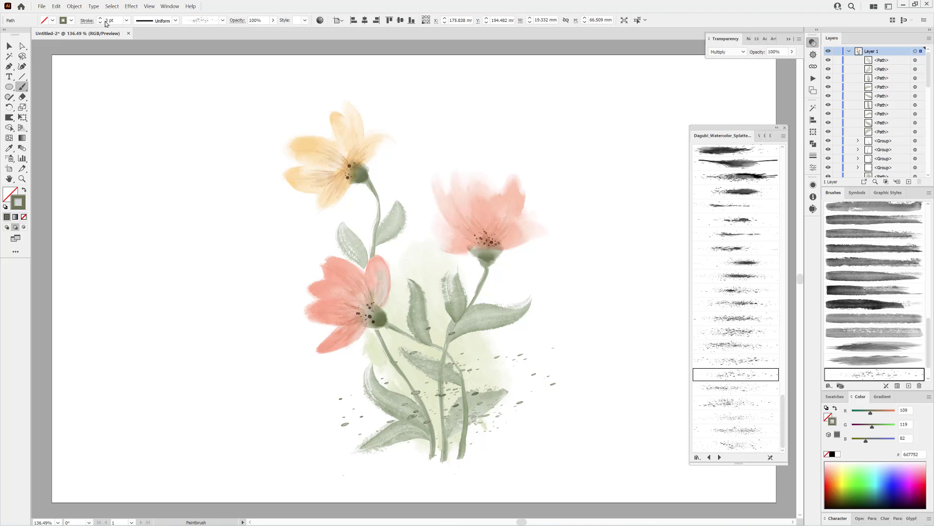
# Reduce the splatter's stroke weight, position it among the lower stems and deselect it
pyautogui.click(100, 24)
pyautogui.moveTo(456, 400); pyautogui.dragTo(453, 395)
pyautogui.keyDown('ctrl'); pyautogui.click(622, 298); pyautogui.keyUp('ctrl')
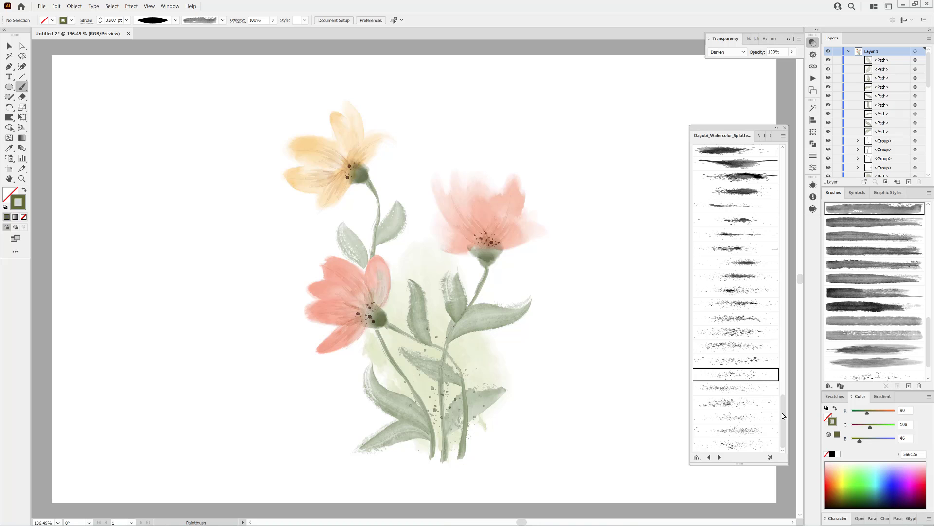
# Paint a 0.907 pt splatter in green 5a6c2e over the lower-left leaves with another splatter brush and move it closer to the stems
pyautogui.click(743, 386)
pyautogui.moveTo(438, 454); pyautogui.dragTo(319, 320)
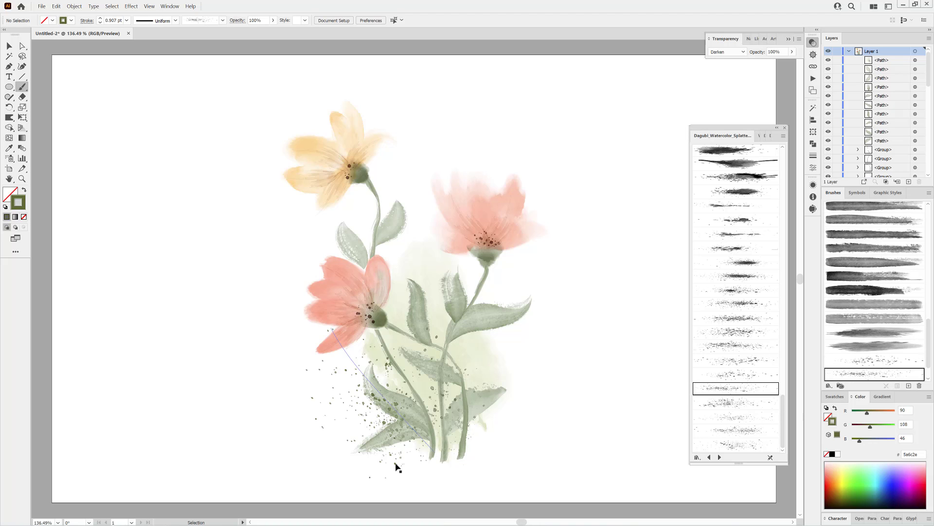
pyautogui.moveTo(397, 464); pyautogui.dragTo(414, 459)
pyautogui.keyDown('ctrl'); pyautogui.click(614, 397); pyautogui.keyUp('ctrl')
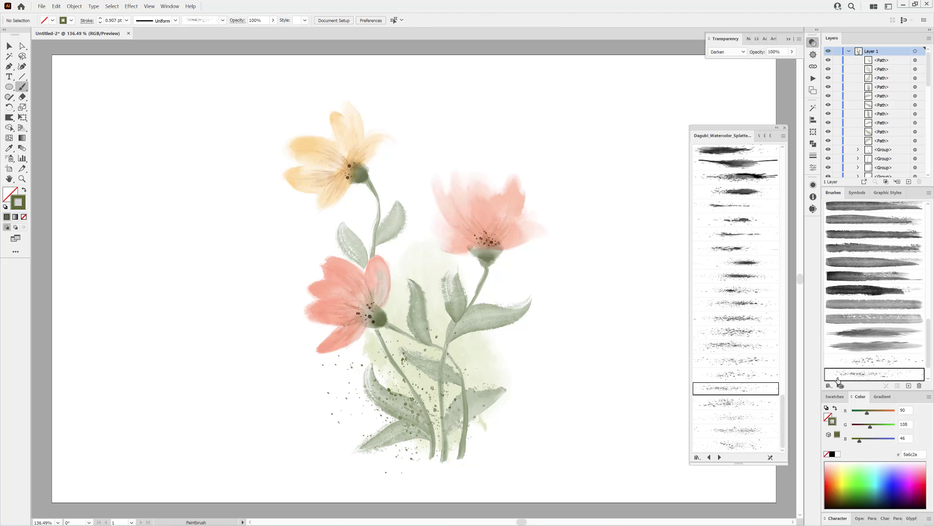
# Set the stroke color to c47f62 and paint a splatter over the right flower's petals with a different splatter brush
pyautogui.click(839, 465)
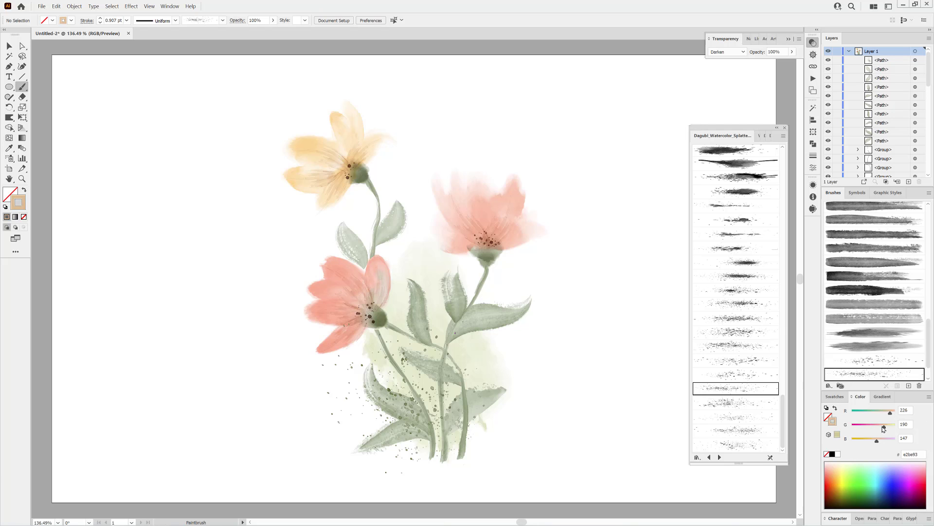
pyautogui.moveTo(883, 427); pyautogui.dragTo(873, 426)
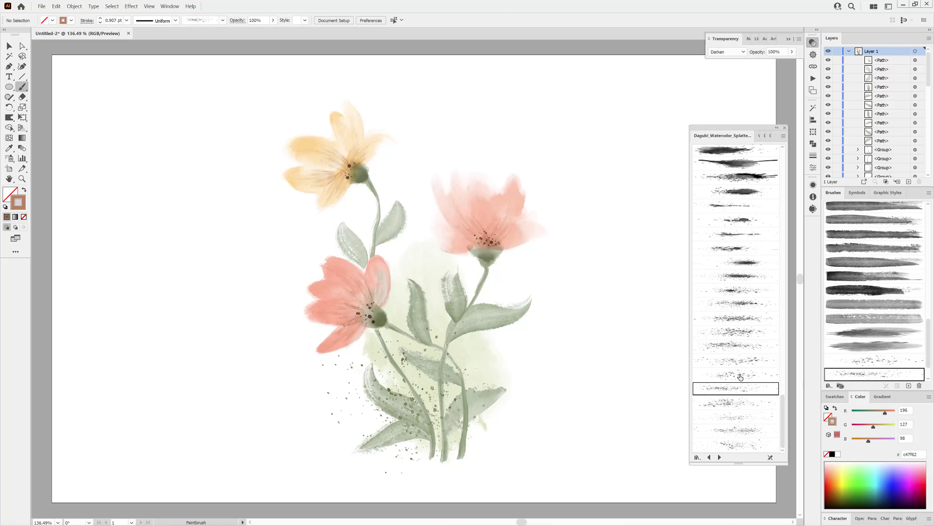
pyautogui.click(752, 447)
pyautogui.moveTo(444, 286); pyautogui.dragTo(472, 183)
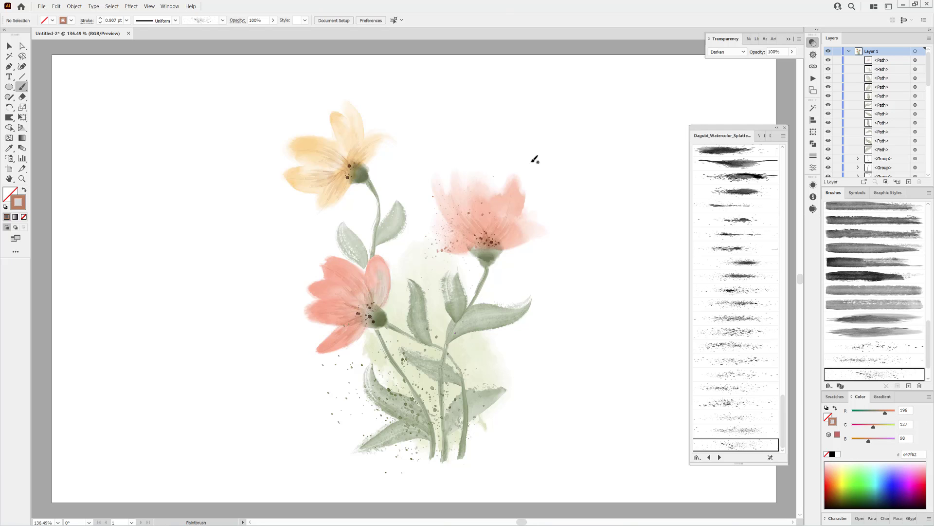
# Choose a tapered brush from the Stamps_Washes library and set pale yellow ebe0ae, Multiply blending and a Uniform width profile
pyautogui.click(764, 139)
pyautogui.click(703, 137)
pyautogui.click(766, 137)
pyautogui.moveTo(783, 421); pyautogui.dragTo(791, 304)
pyautogui.click(729, 317)
pyautogui.click(737, 237)
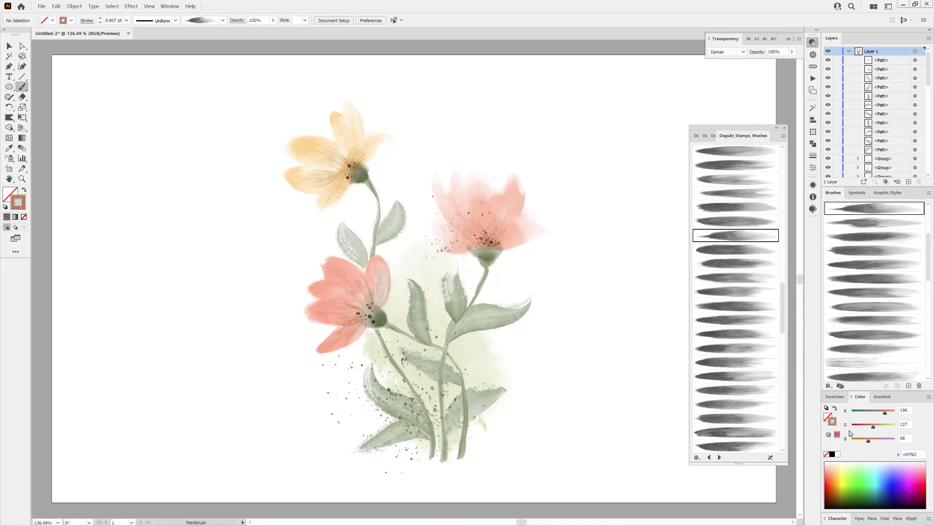
pyautogui.click(841, 470)
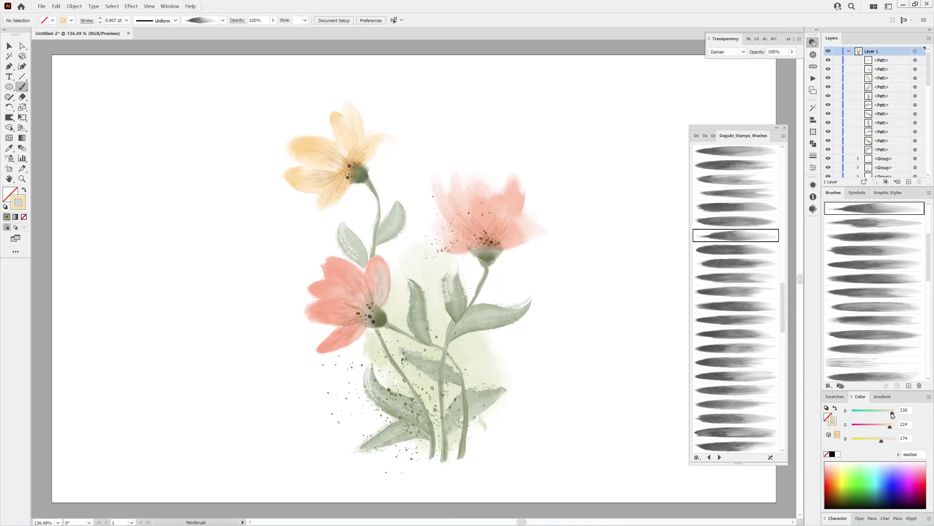
pyautogui.click(743, 52)
pyautogui.click(725, 73)
pyautogui.click(175, 21)
pyautogui.click(179, 60)
# Paint yellow-green e2dc89 accents at 0.5 pt over the right flower's long leaf and the leaves near the stems' base
pyautogui.moveTo(543, 300); pyautogui.dragTo(462, 337)
pyautogui.click(101, 19)
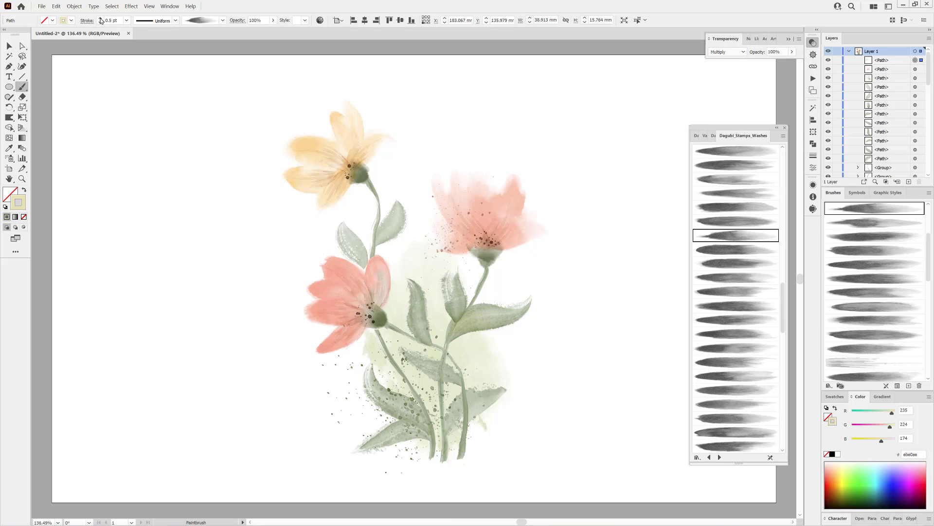
pyautogui.moveTo(886, 427); pyautogui.dragTo(889, 426)
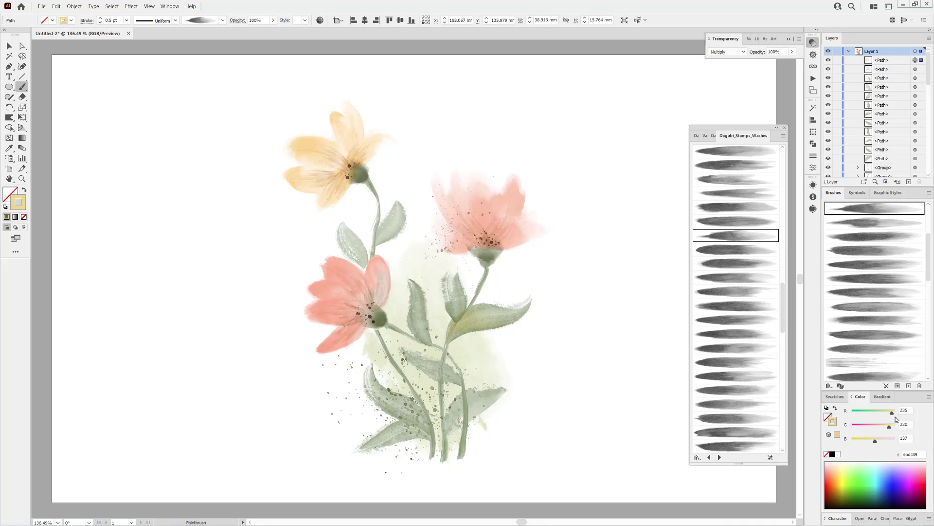
pyautogui.keyDown('ctrl'); pyautogui.click(648, 458); pyautogui.keyUp('ctrl')
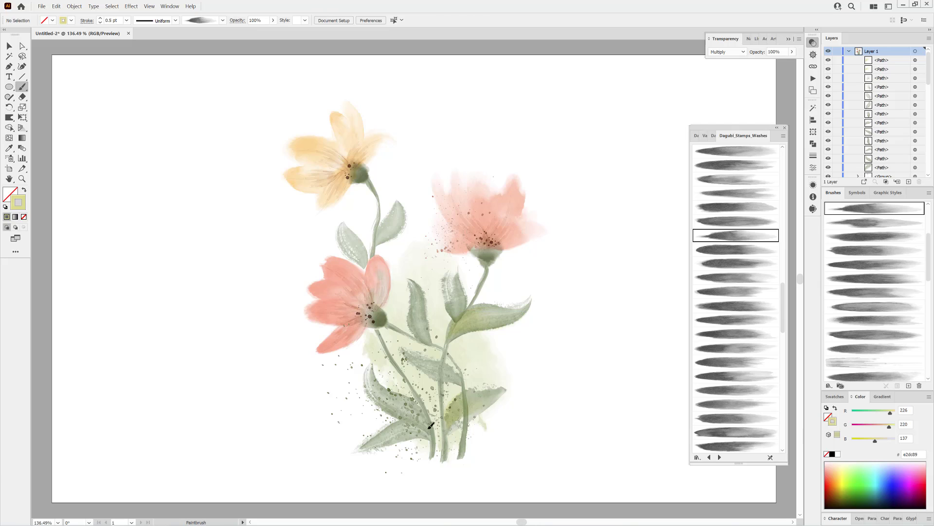
pyautogui.moveTo(375, 380); pyautogui.dragTo(372, 365)
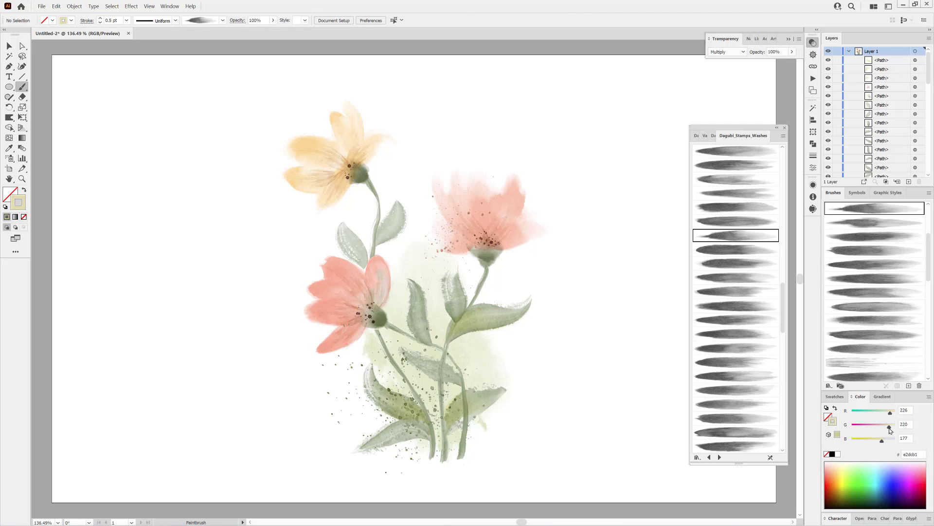
# Set the stroke color to grey b1a1a1 and shade the middle leaves and the lower-left leaf with 0.5 pt Multiply strokes
pyautogui.moveTo(890, 428); pyautogui.dragTo(864, 440)
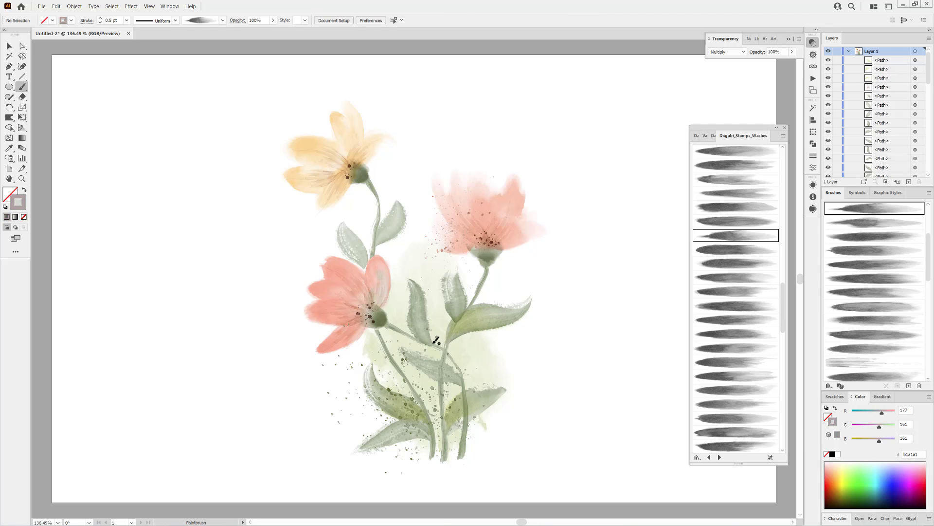
pyautogui.moveTo(424, 338); pyautogui.dragTo(412, 293)
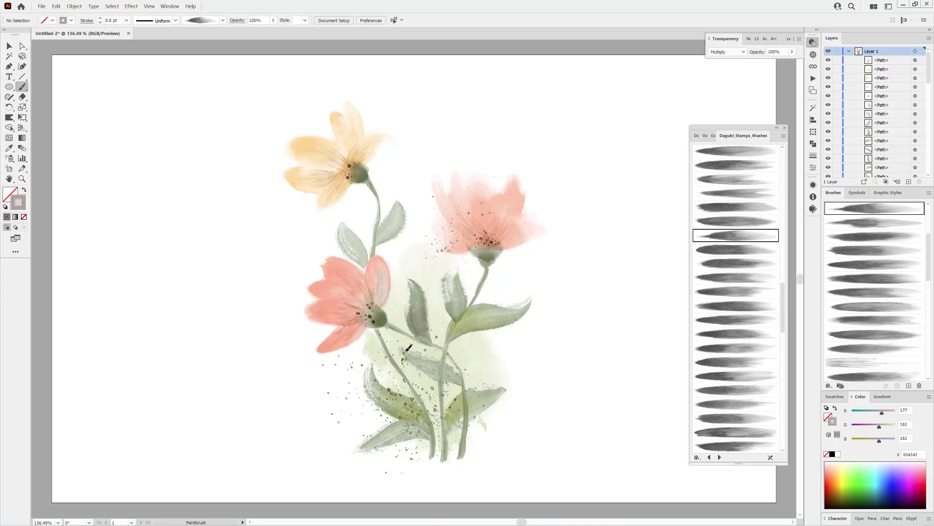
pyautogui.moveTo(433, 238); pyautogui.dragTo(445, 460)
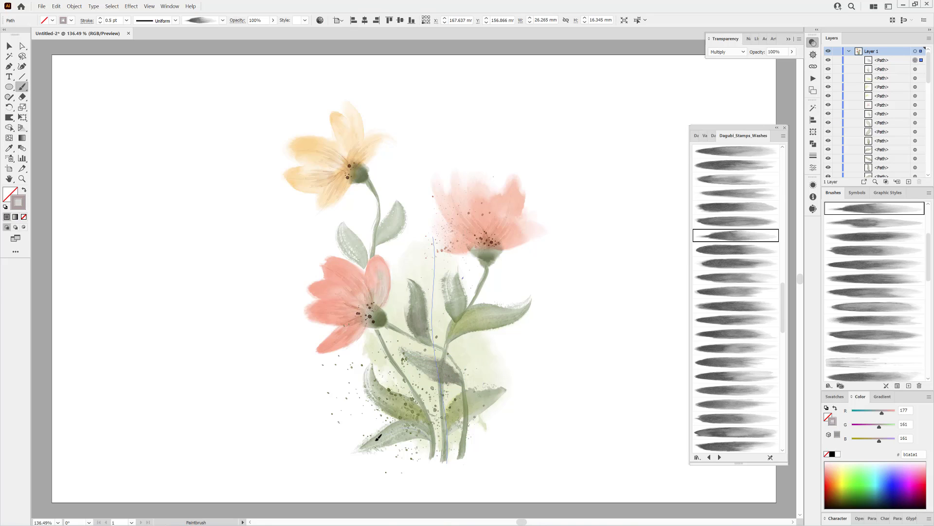
pyautogui.moveTo(353, 453); pyautogui.dragTo(432, 420)
pyautogui.keyDown('ctrl'); pyautogui.click(639, 464); pyautogui.keyUp('ctrl')
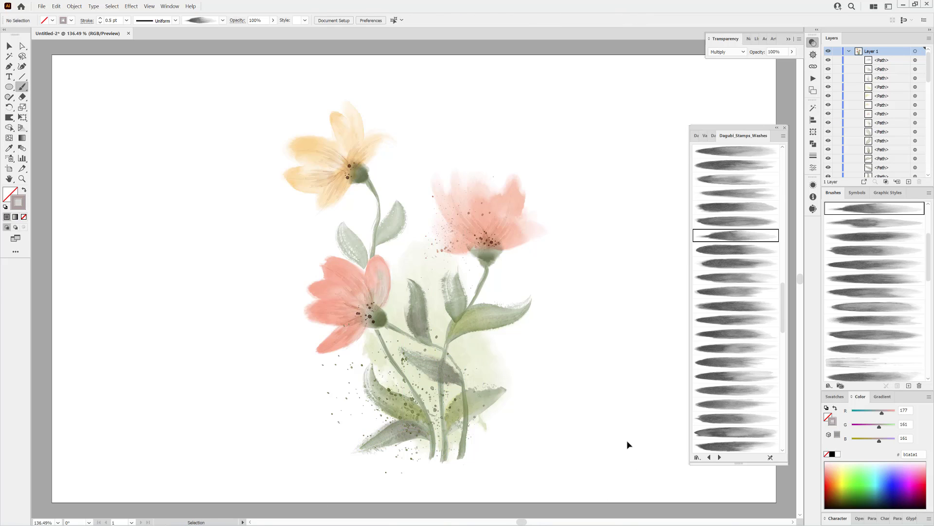
# Paint a white 1 pt splatter in Normal blending over the stems and lower-right leaf with a splatter brush
pyautogui.scroll(-6, 924, 264)
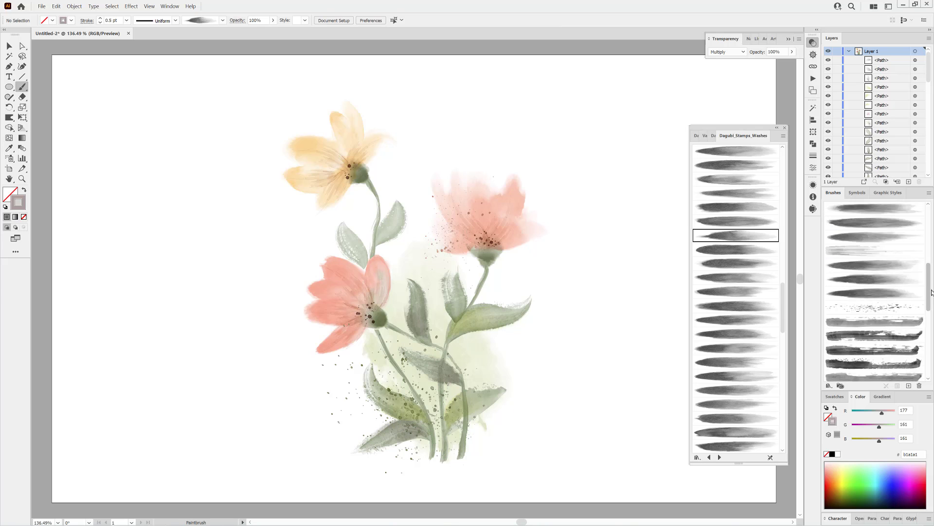
pyautogui.click(892, 342)
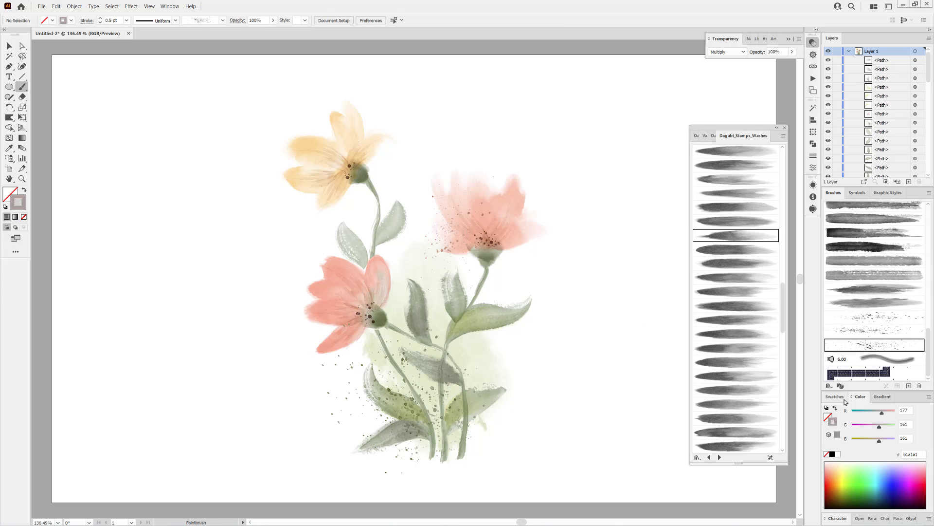
pyautogui.click(838, 454)
pyautogui.click(727, 52)
pyautogui.click(719, 60)
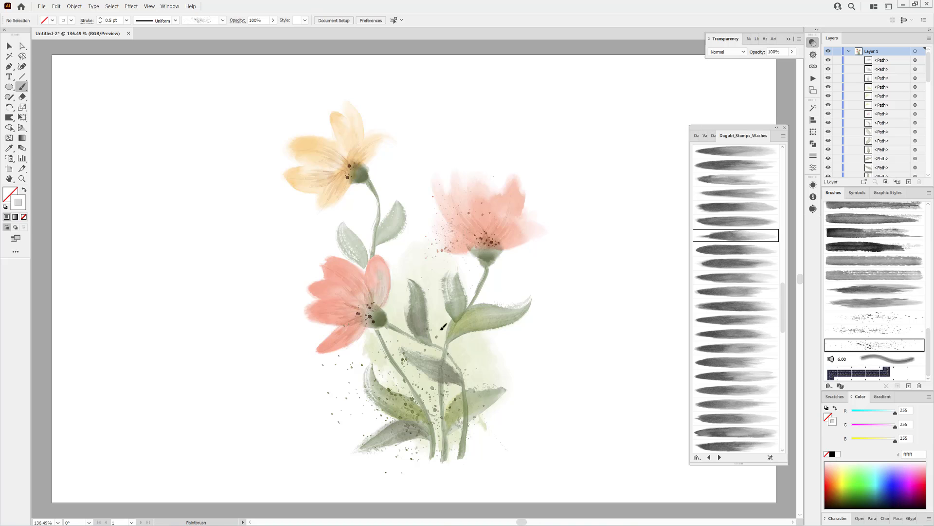
pyautogui.moveTo(443, 326); pyautogui.dragTo(476, 435)
pyautogui.click(101, 18)
pyautogui.keyDown('ctrl'); pyautogui.click(626, 437); pyautogui.keyUp('ctrl')
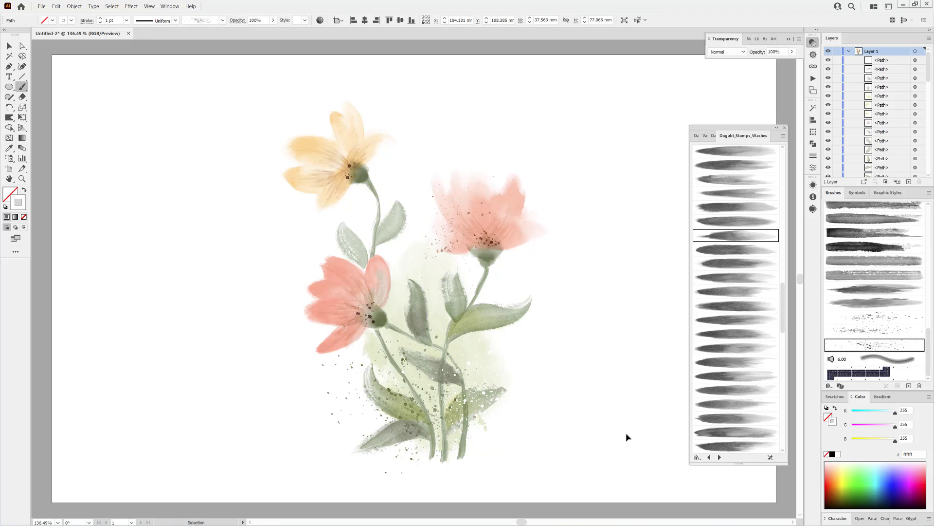
# Set the stroke color to warm yellow ffdb89 and add a splatter below the lower-left coral flower, around the stems
pyautogui.click(841, 467)
pyautogui.moveTo(894, 427); pyautogui.dragTo(890, 427)
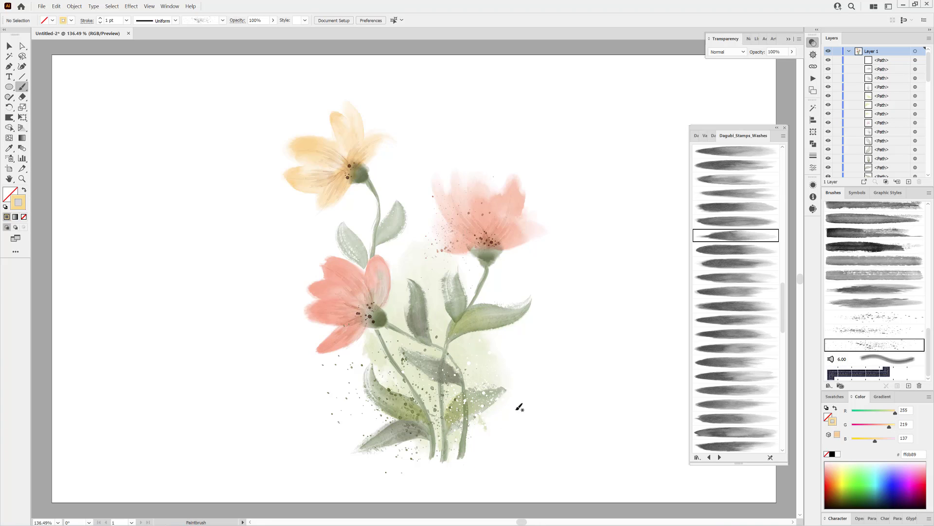
pyautogui.moveTo(420, 321); pyautogui.dragTo(420, 332)
pyautogui.keyDown('ctrl'); pyautogui.click(677, 94); pyautogui.keyUp('ctrl')
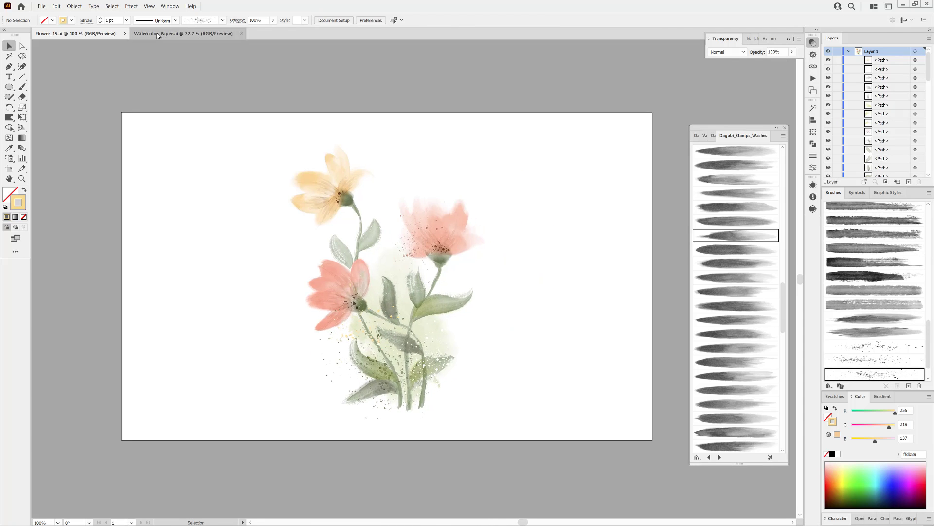
# Copy the paper texture from Watercolor_Paper.ai and return to the Flower_15.ai document
pyautogui.click(160, 34)
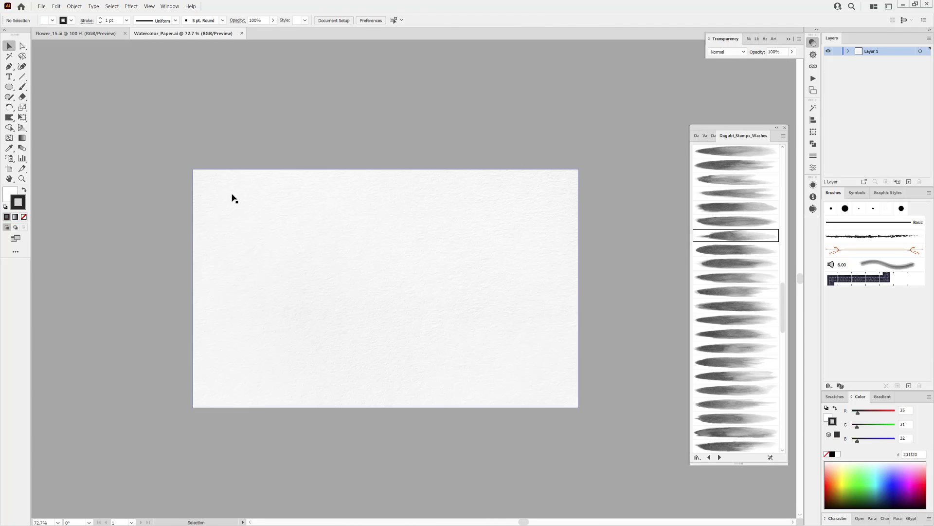
pyautogui.click(56, 5)
pyautogui.click(75, 33)
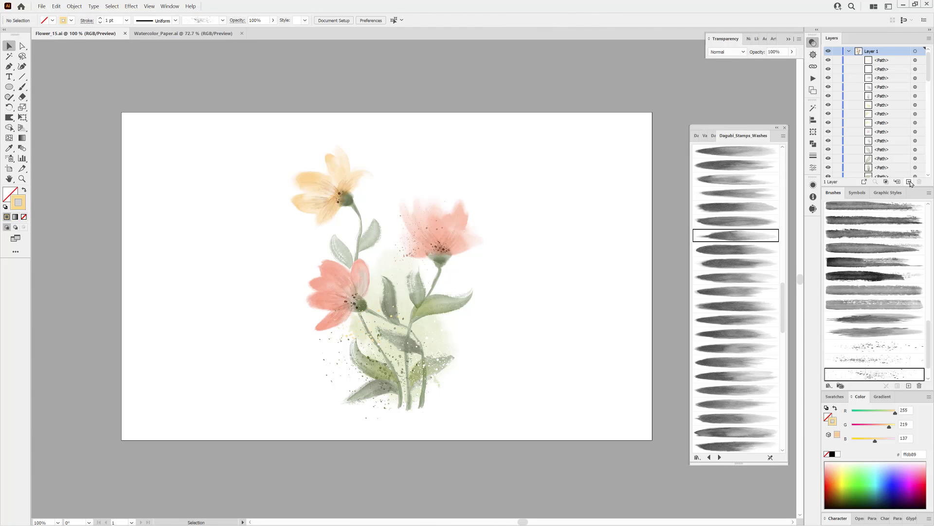
# Add a new layer above the bouquet, then collapse and lock Layer 1
pyautogui.click(909, 181)
pyautogui.click(848, 60)
pyautogui.click(837, 59)
# Paste the paper texture onto the new layer with Multiply blending and center it horizontally and vertically on the artboard
pyautogui.click(56, 6)
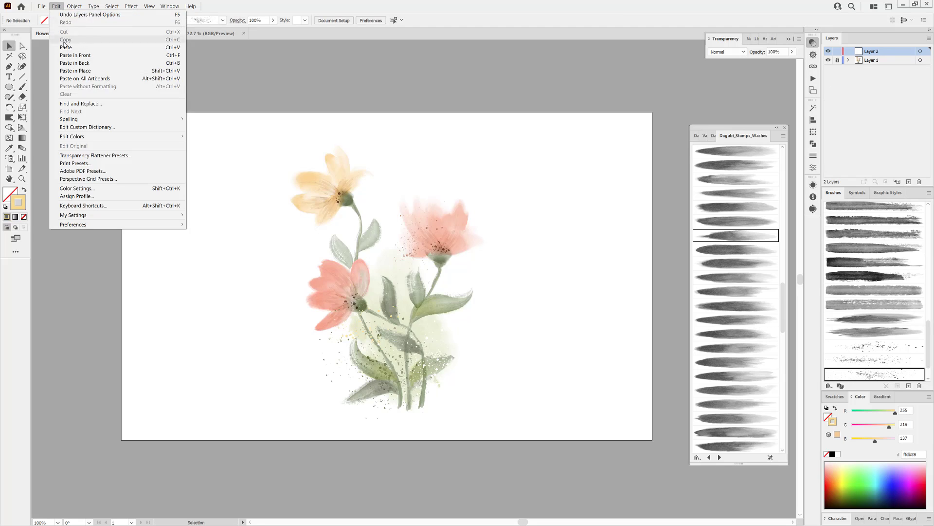
pyautogui.click(73, 49)
pyautogui.click(727, 52)
pyautogui.click(728, 84)
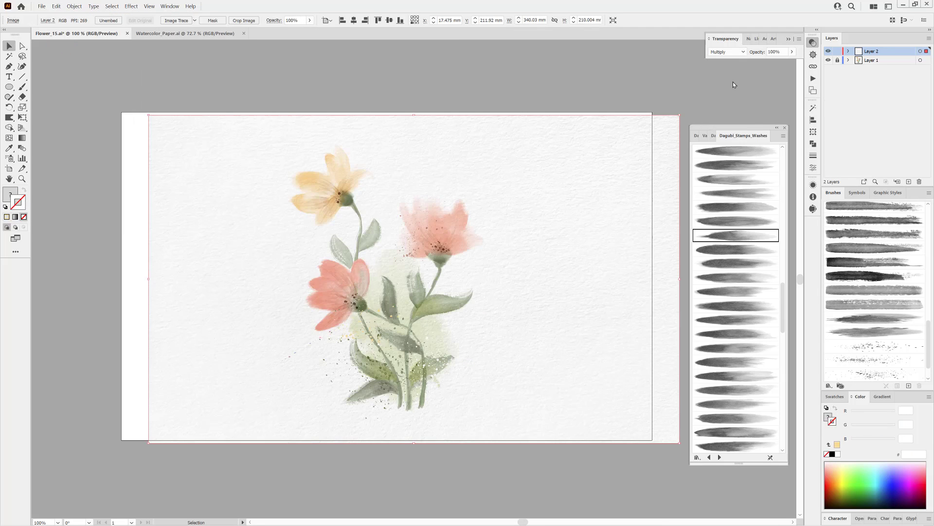
pyautogui.click(354, 20)
pyautogui.click(389, 20)
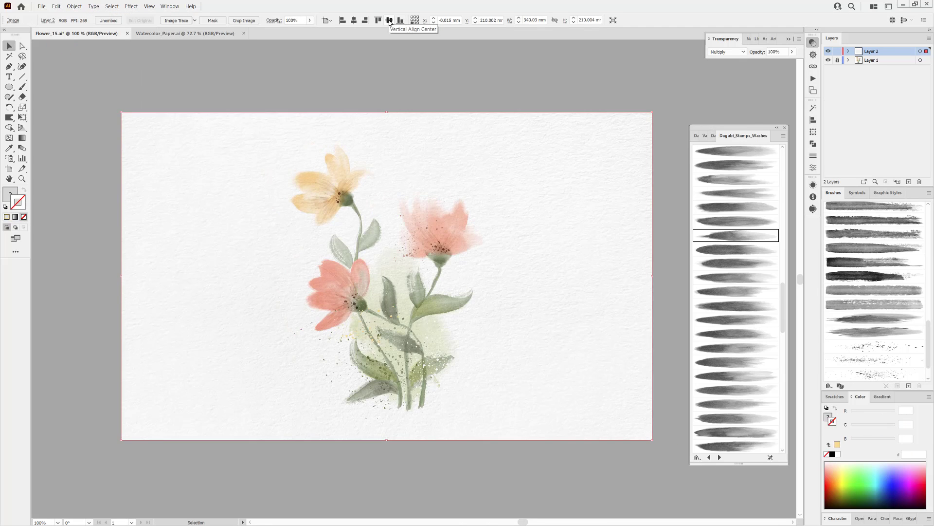
# Lock the texture's layer, fit the artboard in the window and save the artwork
pyautogui.click(837, 51)
pyautogui.hotkey('ctrl', '0')
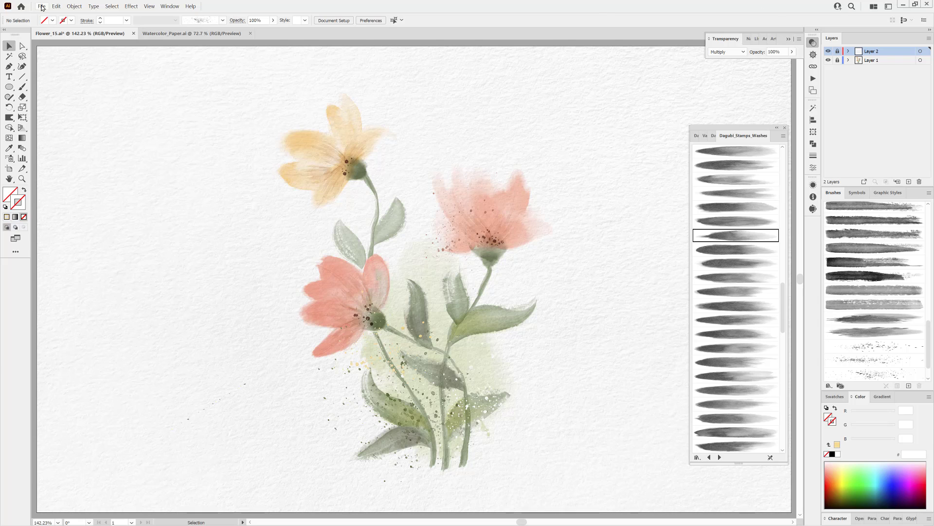
pyautogui.click(41, 7)
pyautogui.click(51, 73)
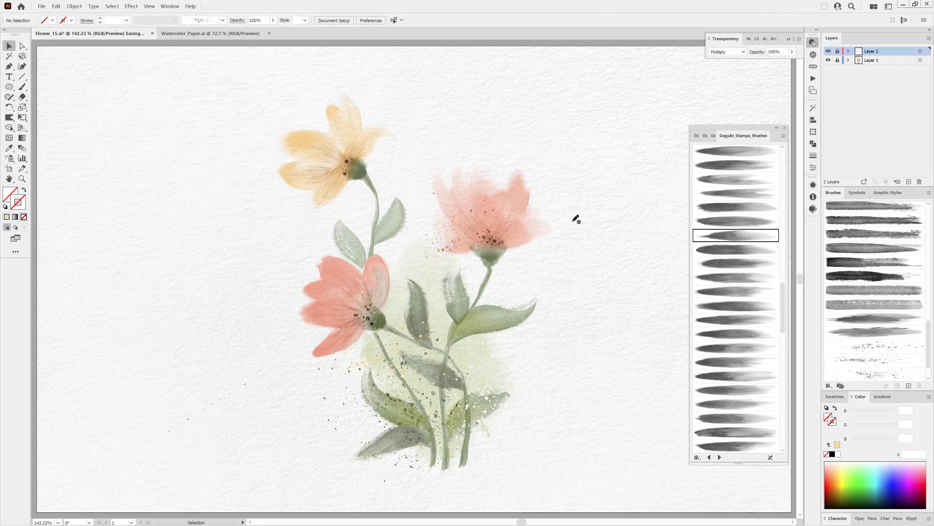